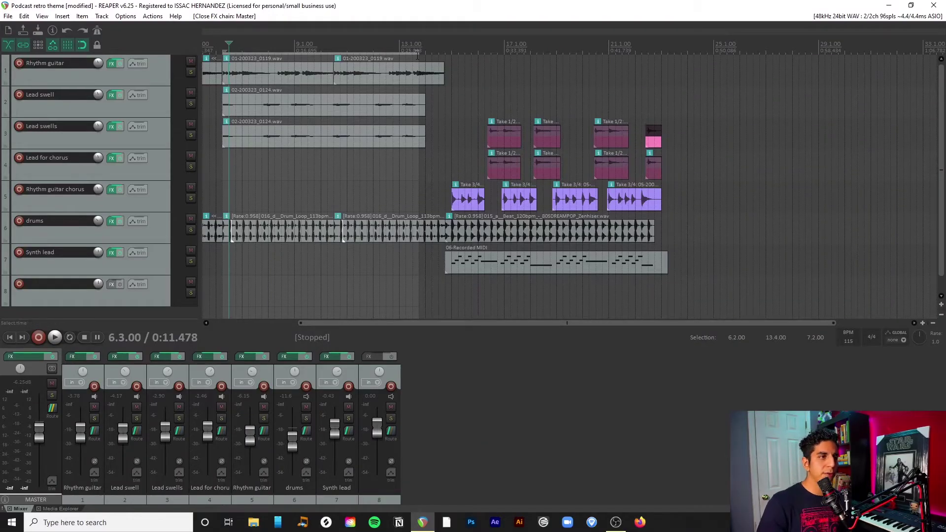
# Set the time selection from 1.1.00 to 23.3.00 and play the full mix from the start
pyautogui.moveTo(417, 52); pyautogui.dragTo(688, 54)
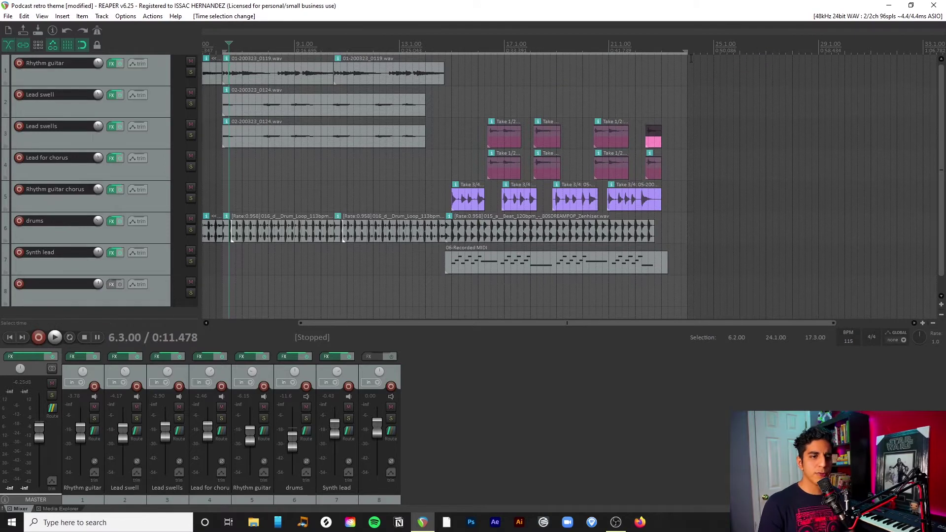
pyautogui.moveTo(634, 323); pyautogui.dragTo(524, 322)
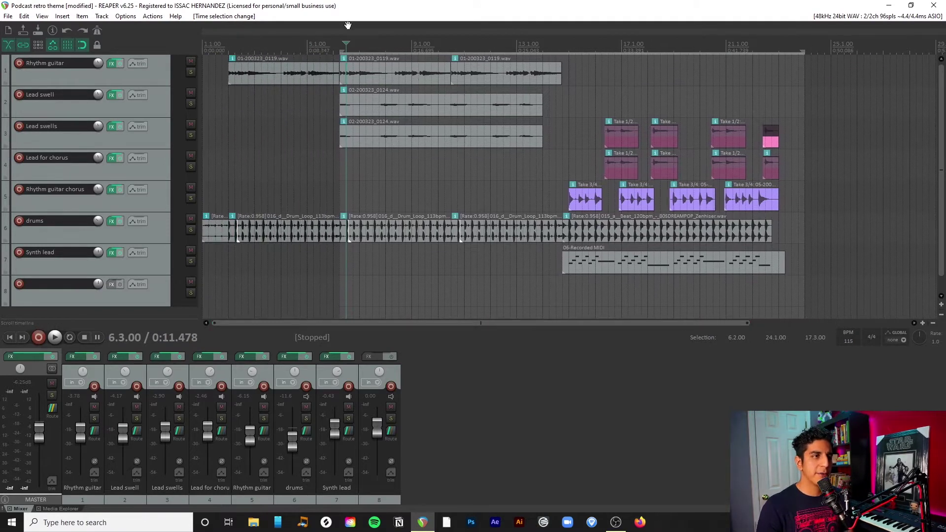
pyautogui.moveTo(342, 46); pyautogui.dragTo(198, 46)
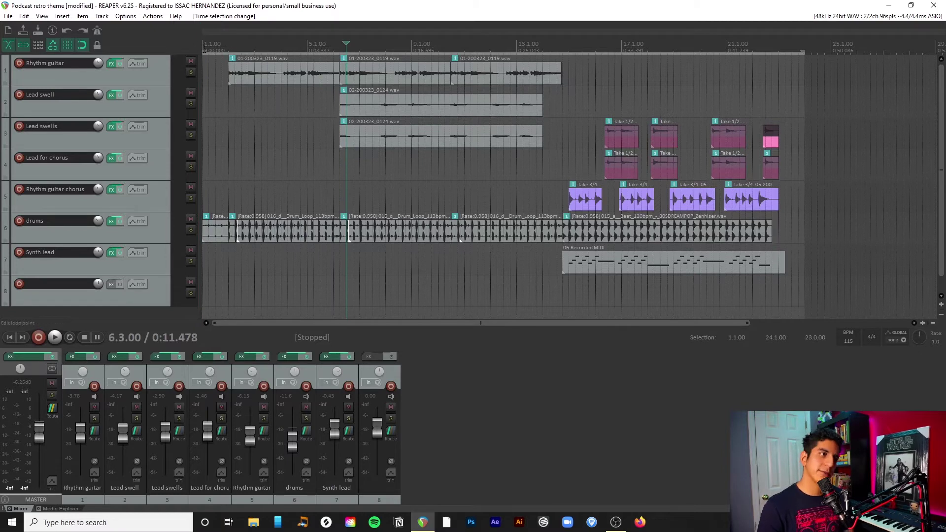
pyautogui.click(204, 48)
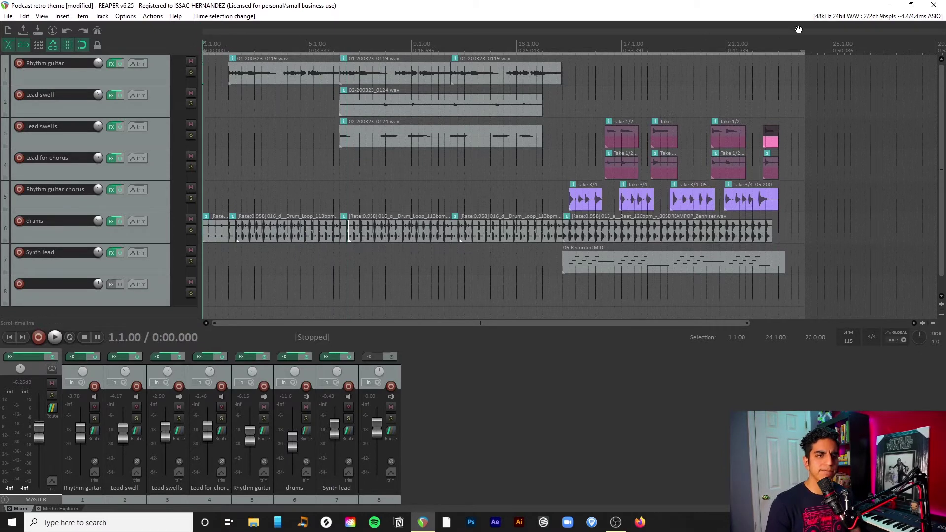
pyautogui.moveTo(805, 51); pyautogui.dragTo(793, 56)
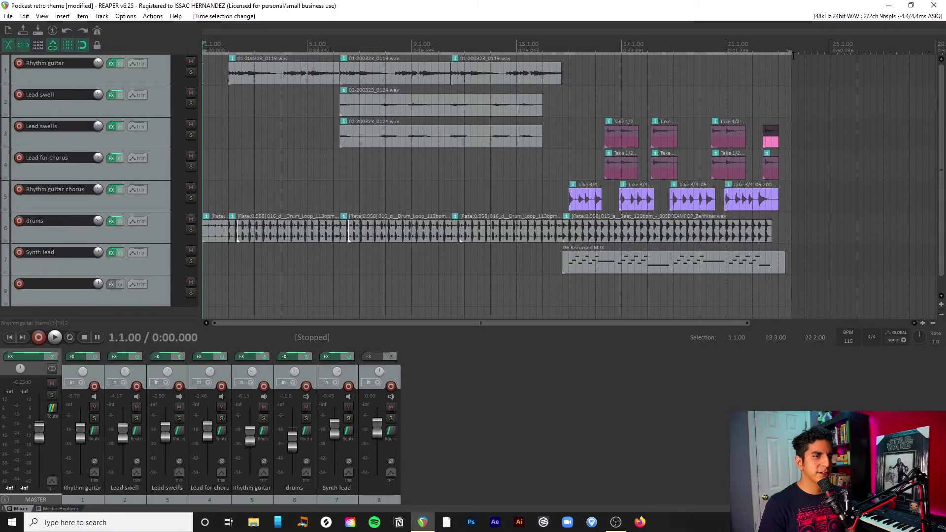
pyautogui.press('space')
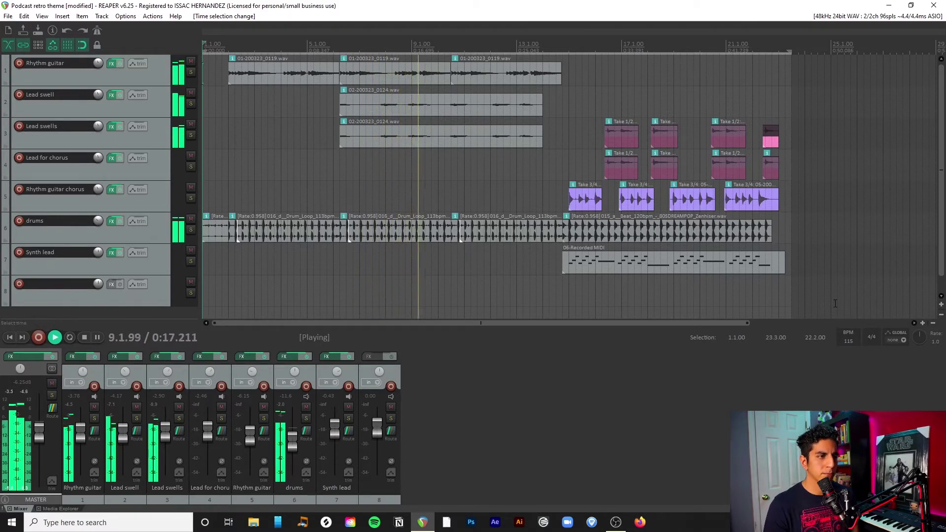
pyautogui.press('space')
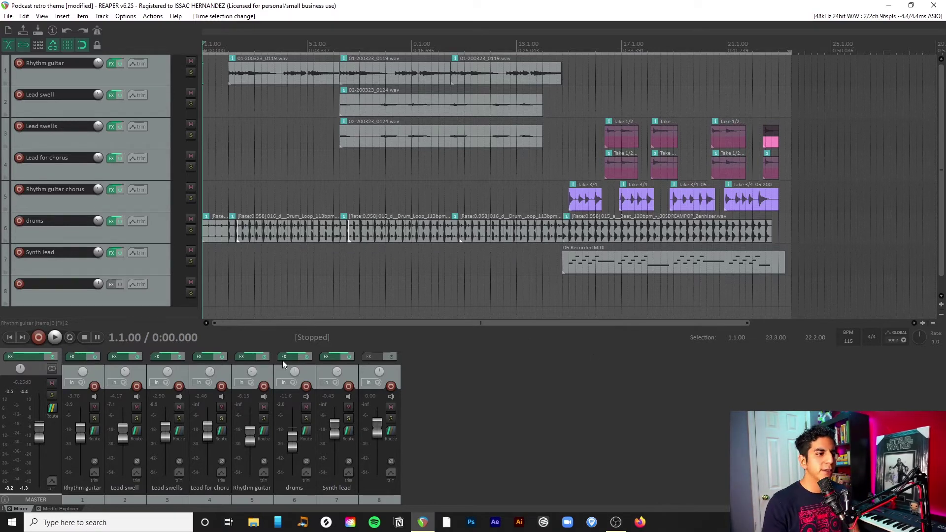
# Solo the Lead swell track, play it alone from around bar 7, then unsolo it and return to the start
pyautogui.click(191, 104)
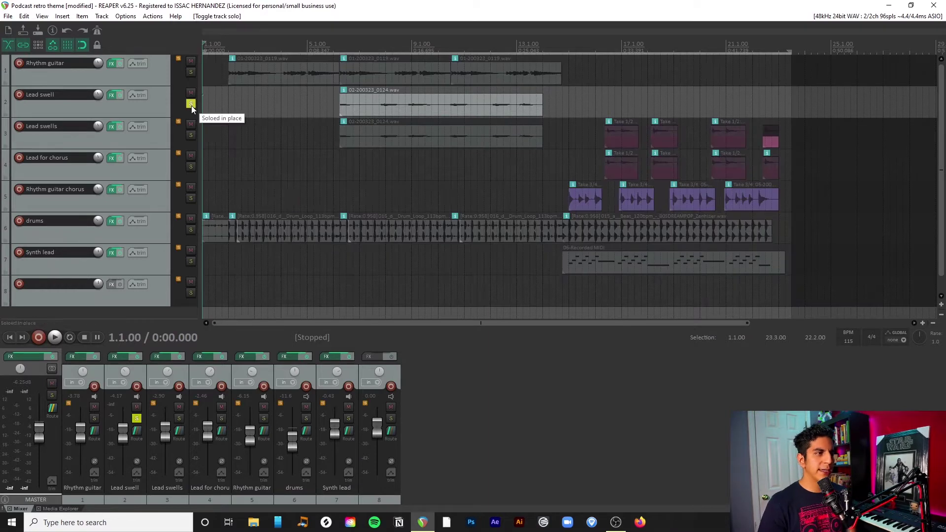
pyautogui.click(357, 48)
pyautogui.press('space')
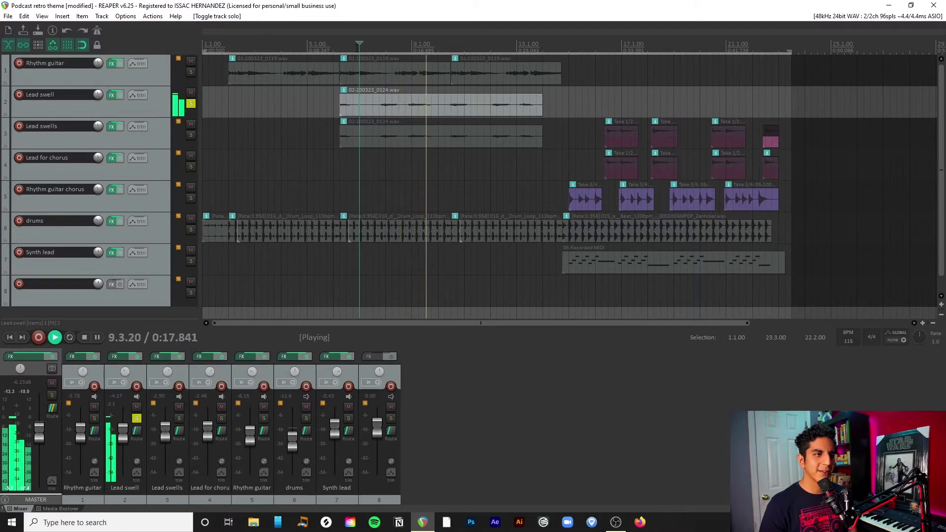
pyautogui.press('space')
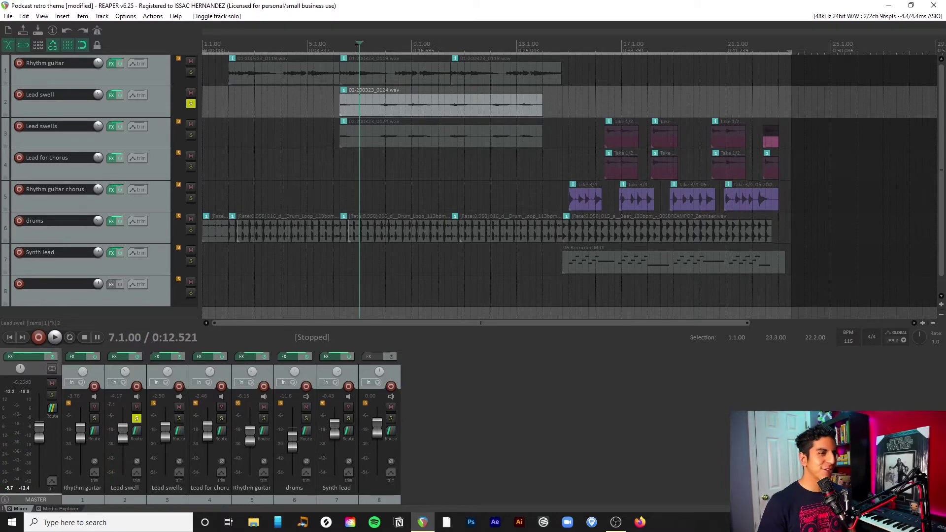
pyautogui.click(191, 103)
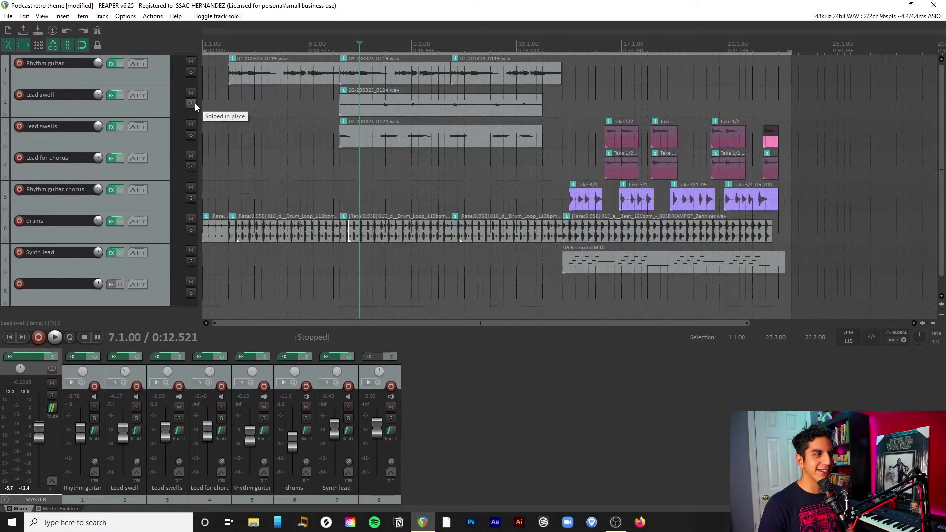
pyautogui.click(204, 50)
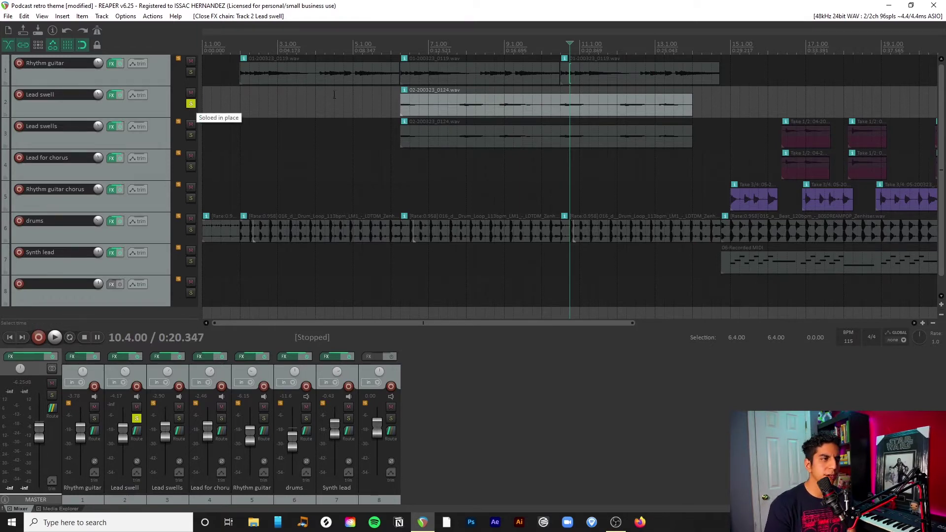
# Zoom in around bar 11 and play the soloed Lead swell guitar from bar 11.2
pyautogui.click(597, 46)
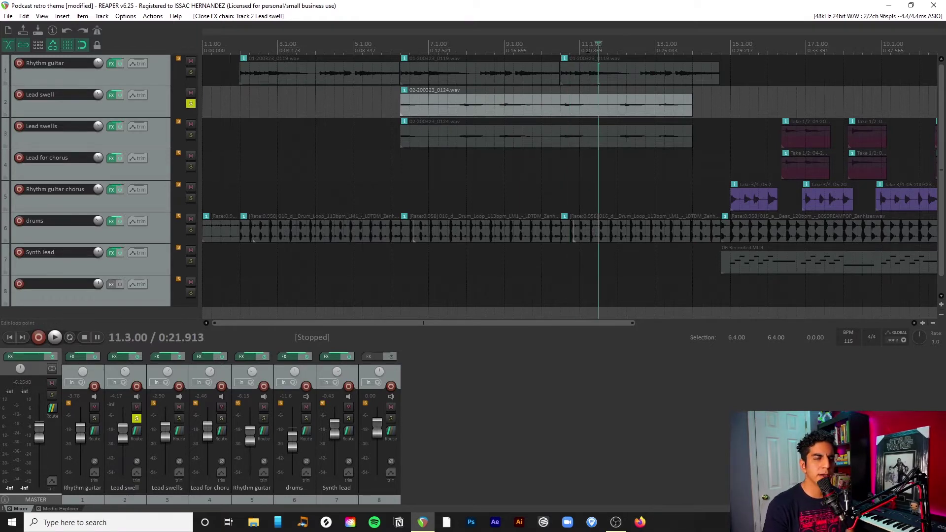
pyautogui.click(923, 323)
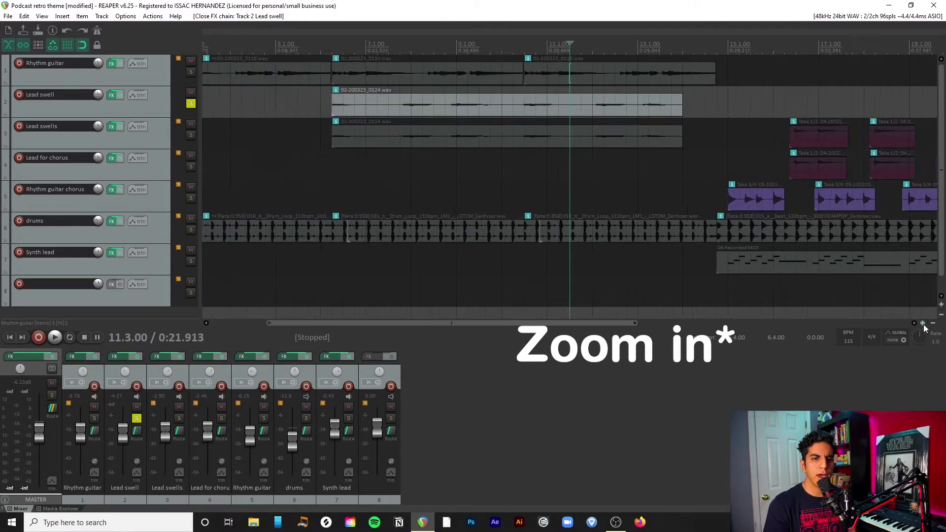
pyautogui.click(529, 43)
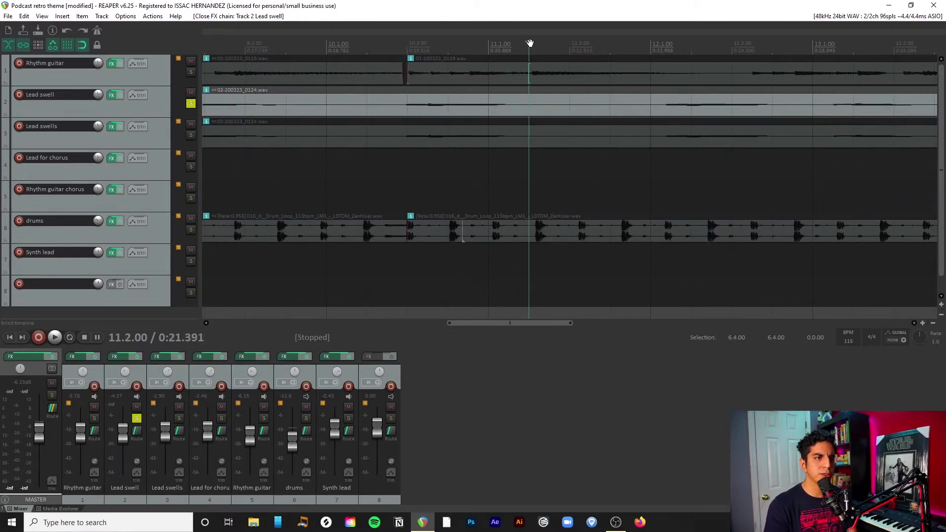
pyautogui.click(110, 95)
pyautogui.click(111, 95)
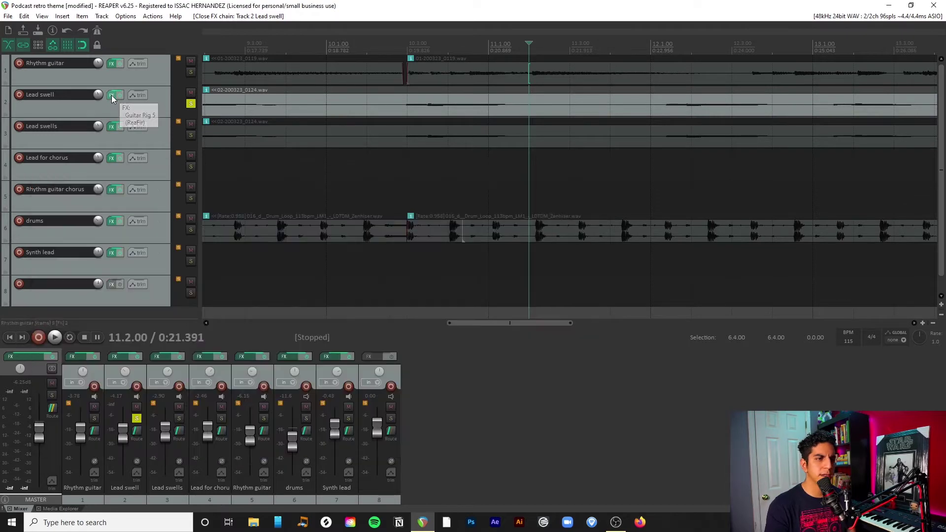
pyautogui.press('space')
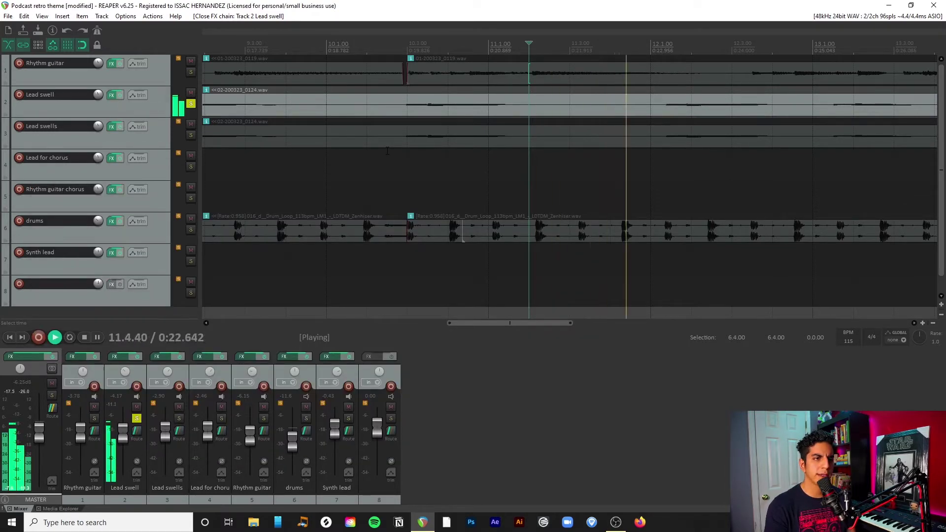
pyautogui.press('space')
# Replay the passage from bar 11.3 several times to hear the buzz, then zoom back out
pyautogui.click(570, 45)
pyautogui.press('space')
pyautogui.press('space')
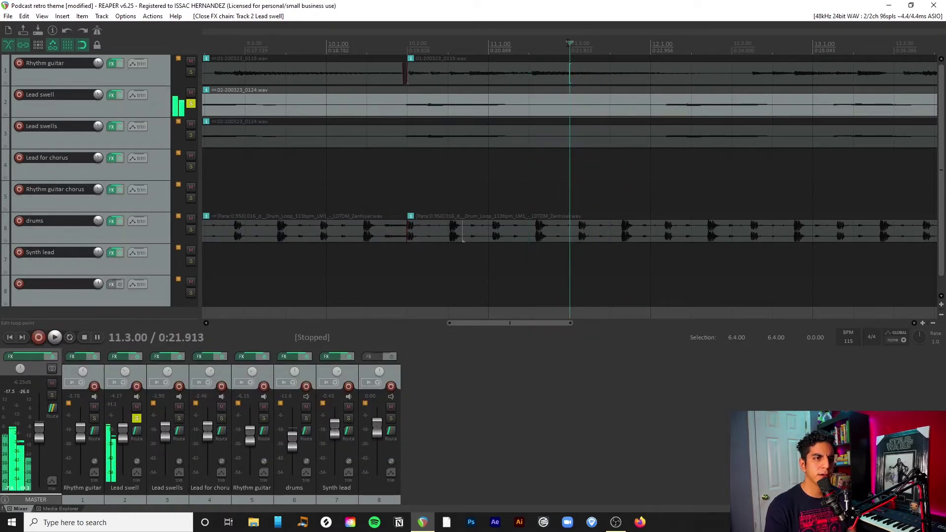
pyautogui.press('space')
pyautogui.press('space')
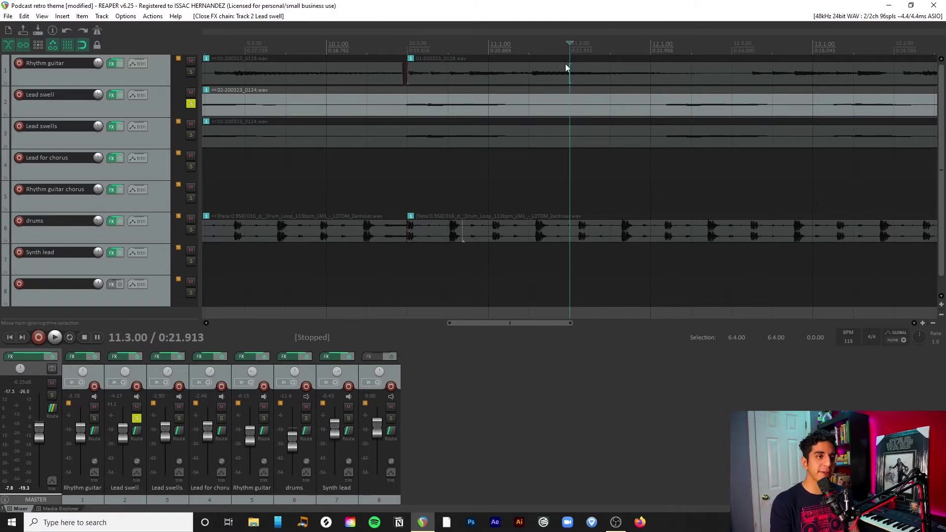
pyautogui.press('space')
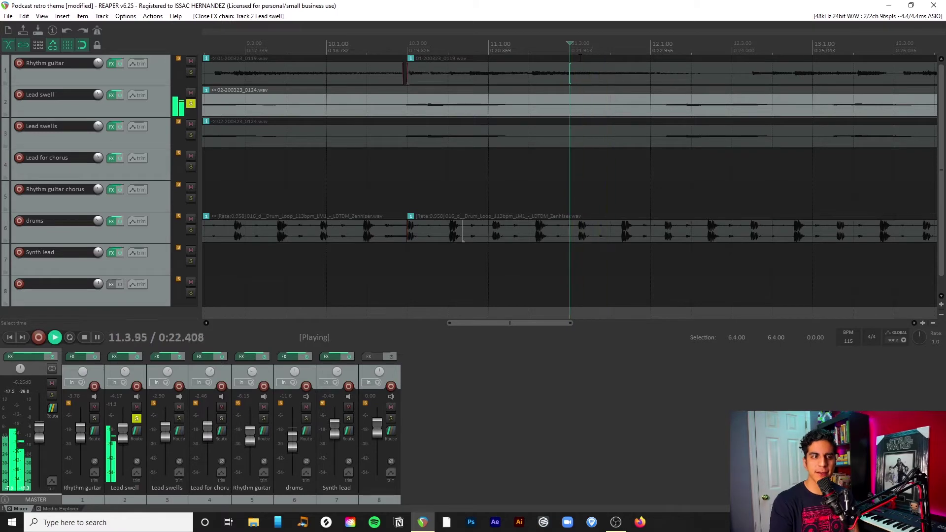
pyautogui.press('space')
pyautogui.press('space')
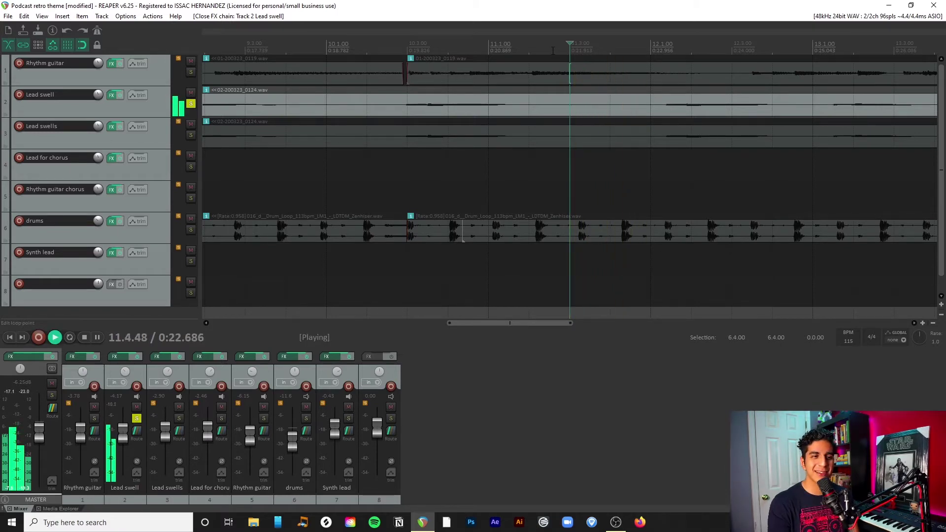
pyautogui.press('space')
pyautogui.press('space')
pyautogui.press('space')
pyautogui.press('space')
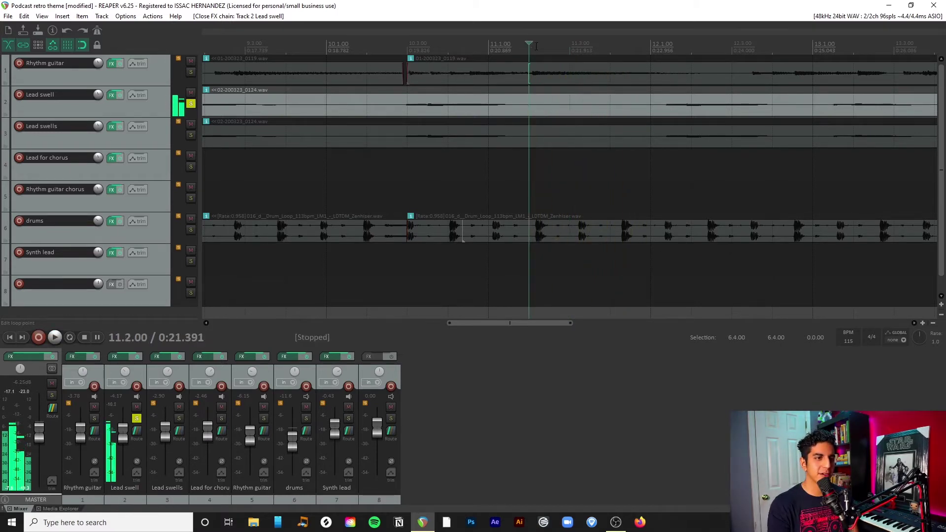
pyautogui.press('space')
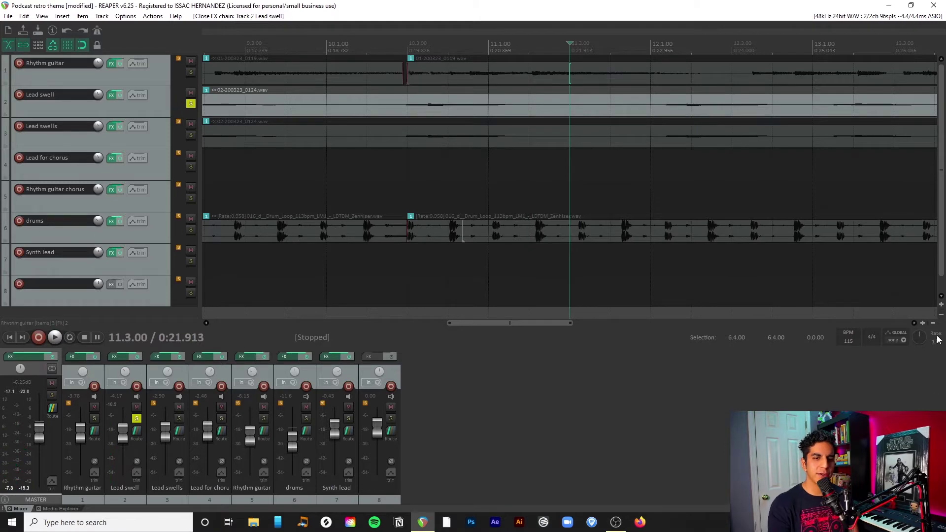
pyautogui.click(932, 323)
# Add a second ReaFir to the Lead swell FX chain, after Guitar Rig 5 and the first ReaFir
pyautogui.click(933, 323)
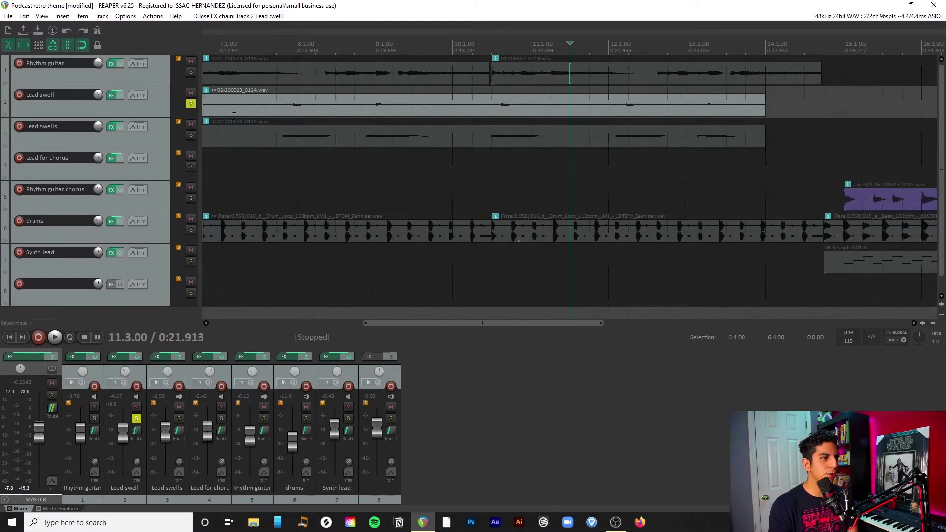
pyautogui.click(111, 96)
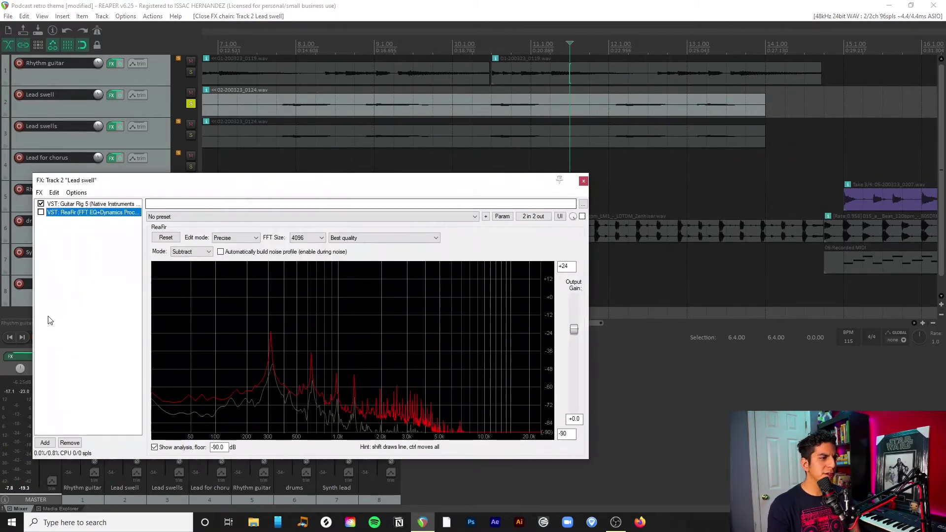
pyautogui.click(50, 291)
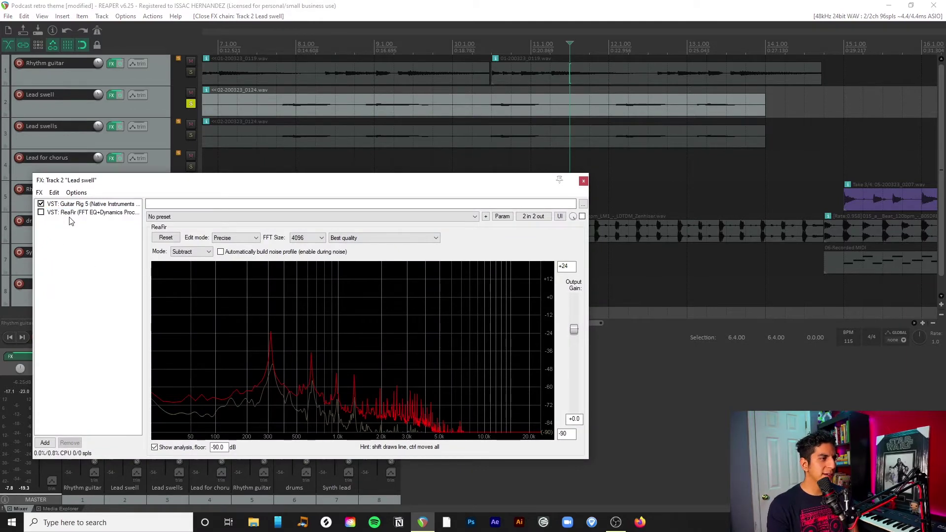
pyautogui.doubleClick(82, 260)
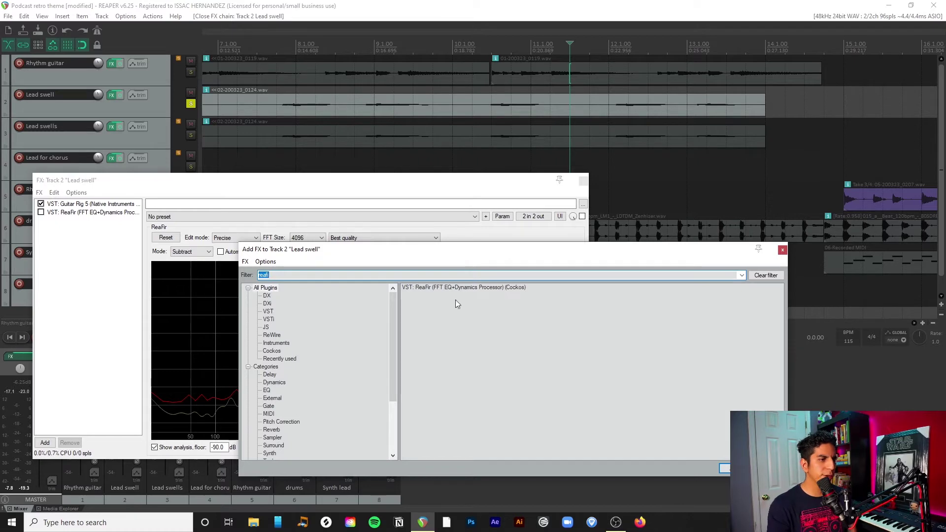
pyautogui.doubleClick(421, 291)
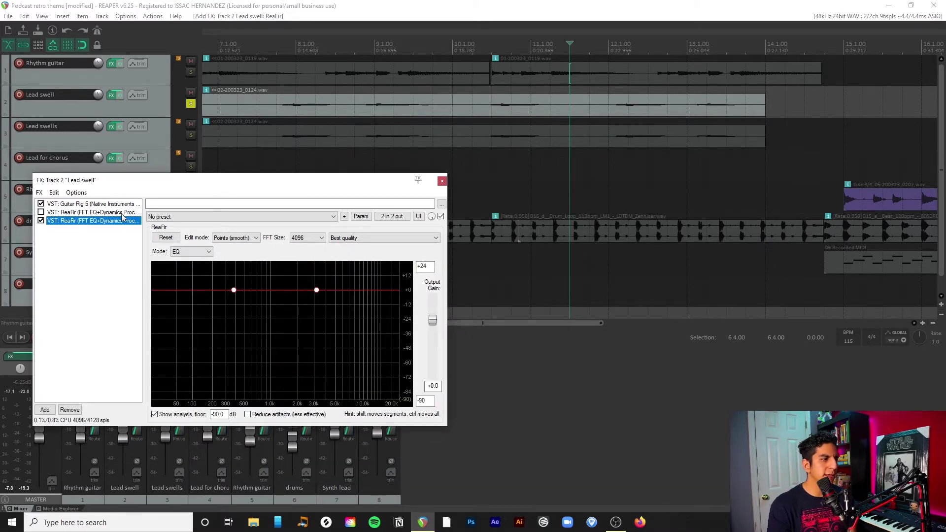
pyautogui.click(41, 221)
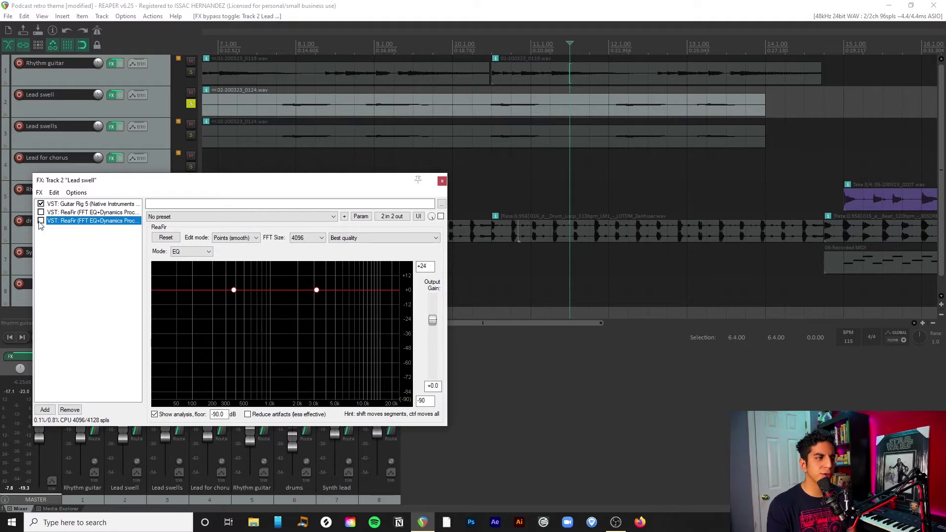
pyautogui.moveTo(381, 181); pyautogui.dragTo(398, 148)
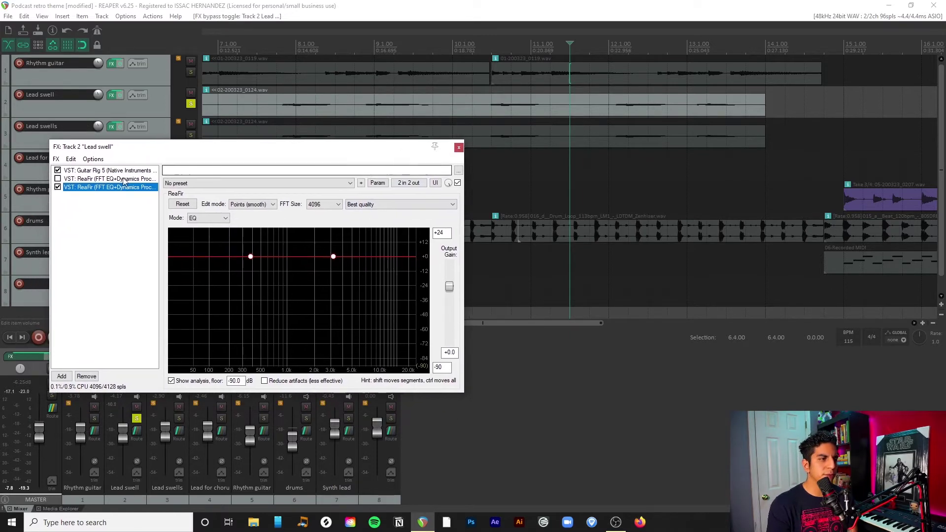
pyautogui.click(208, 218)
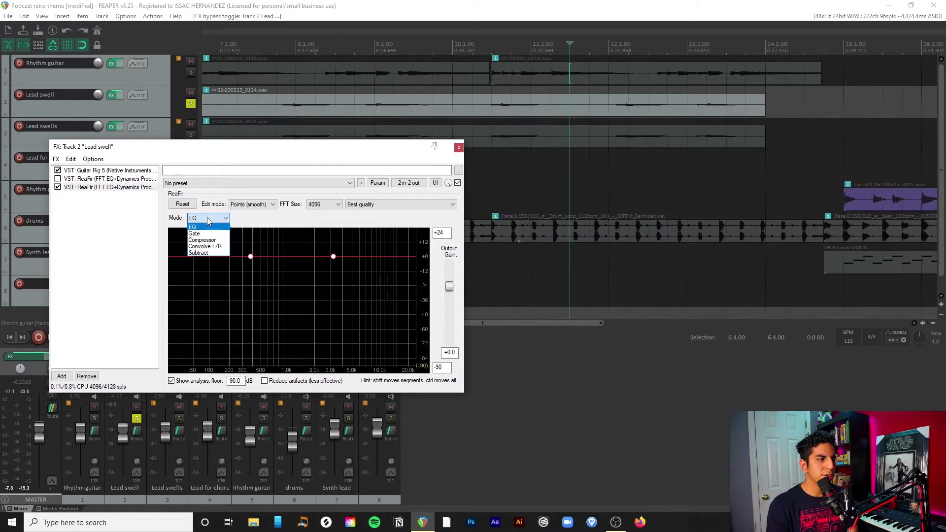
# Set the new ReaFir to Subtract mode with automatic noise profile building enabled
pyautogui.click(207, 253)
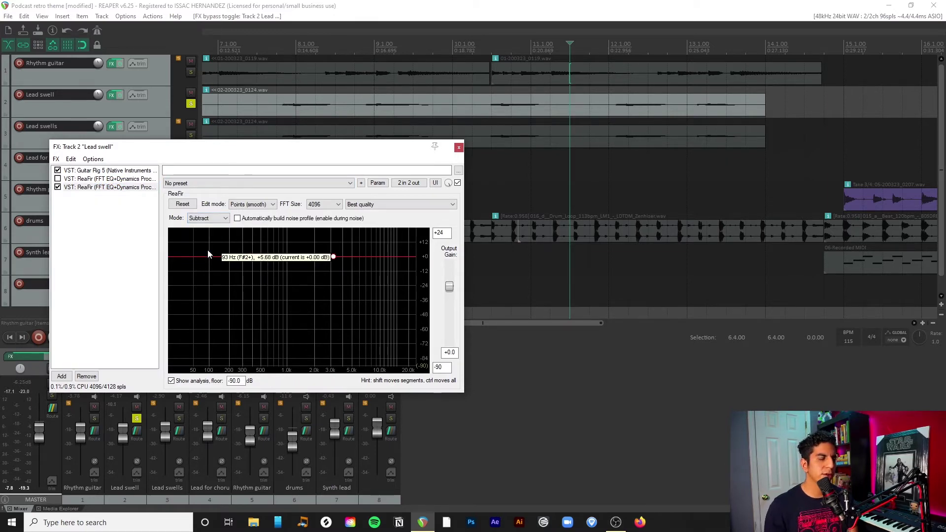
pyautogui.click(250, 256)
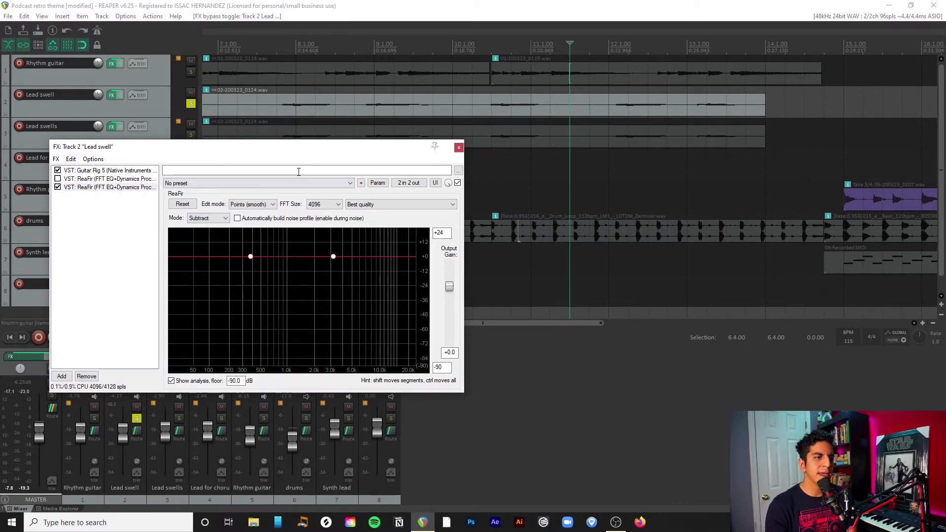
pyautogui.click(237, 221)
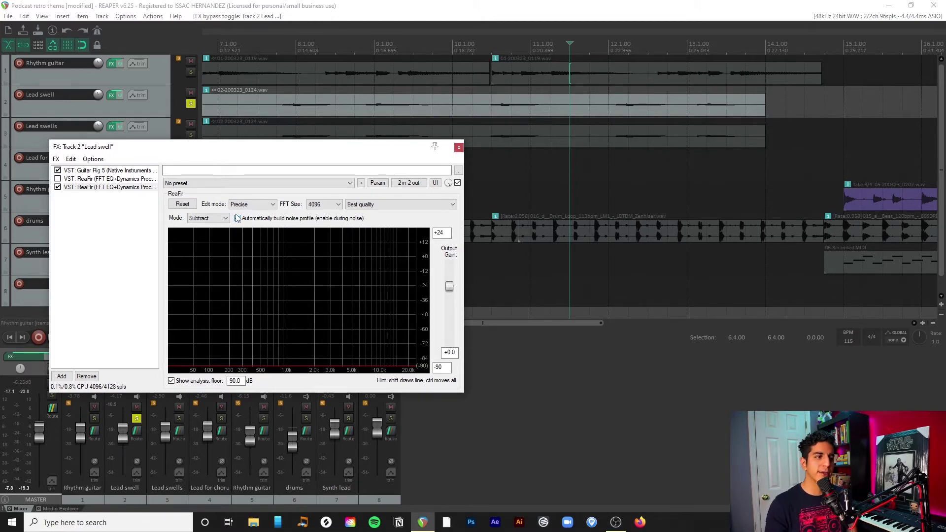
# Play the noisy guitar so ReaFir learns the buzz, then stop profiling and audition the cleaned sound
pyautogui.moveTo(290, 150); pyautogui.dragTo(270, 72)
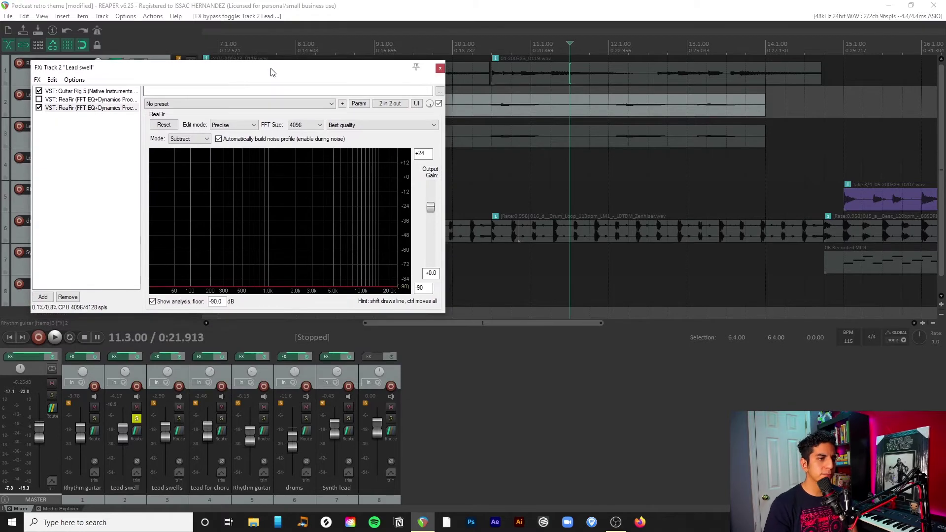
pyautogui.press('space')
pyautogui.press('space')
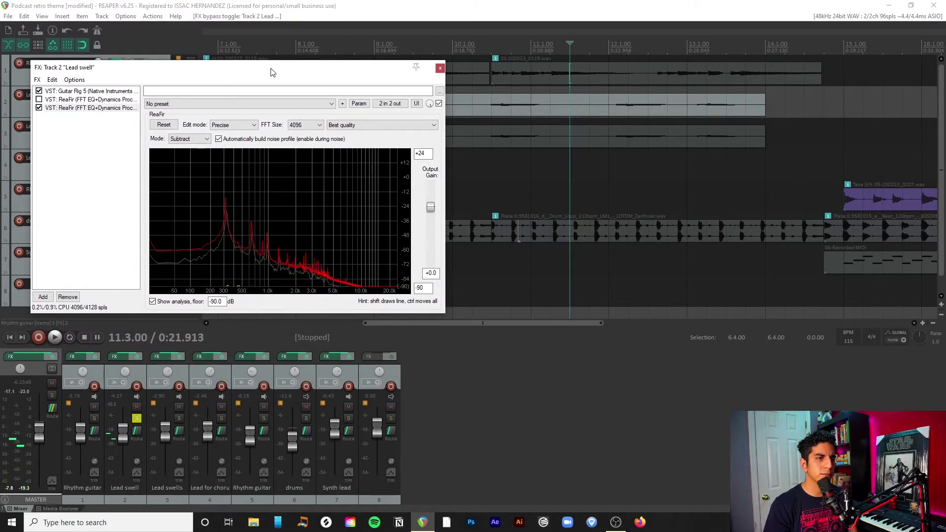
pyautogui.click(219, 139)
pyautogui.press('space')
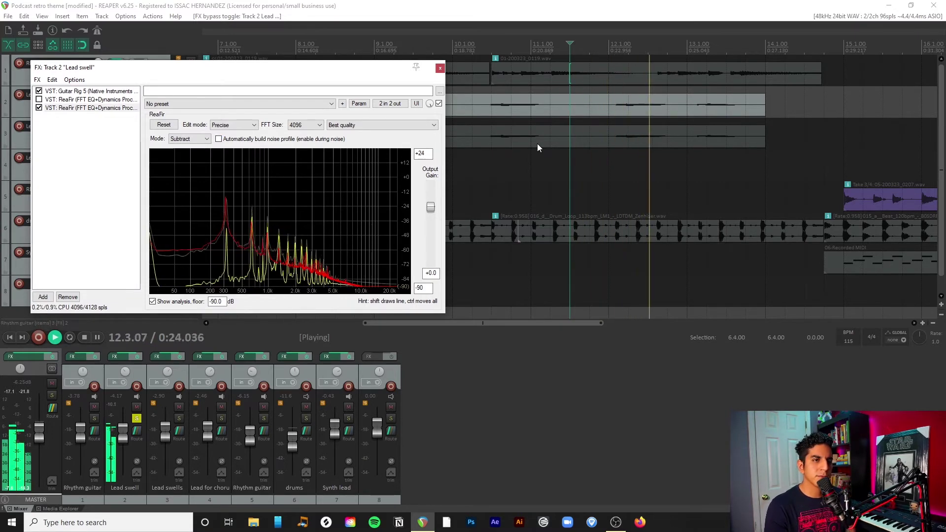
pyautogui.click(492, 46)
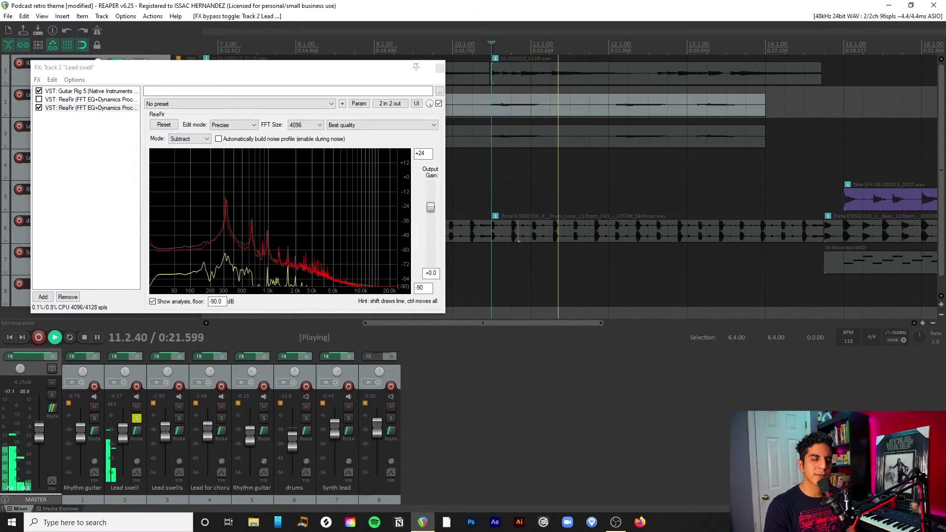
pyautogui.press('space')
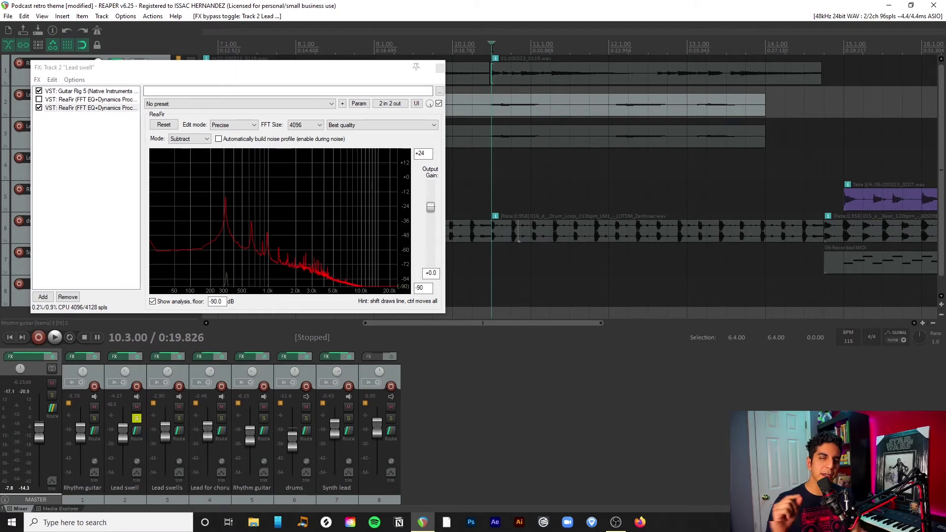
# Raise the ReaFir wet mix to 100% and listen to the full noise removal
pyautogui.press('space')
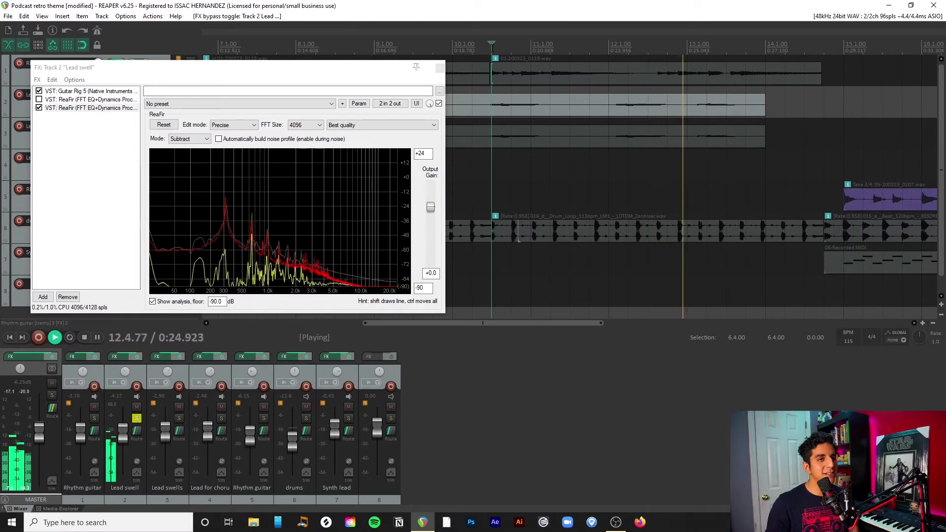
pyautogui.press('space')
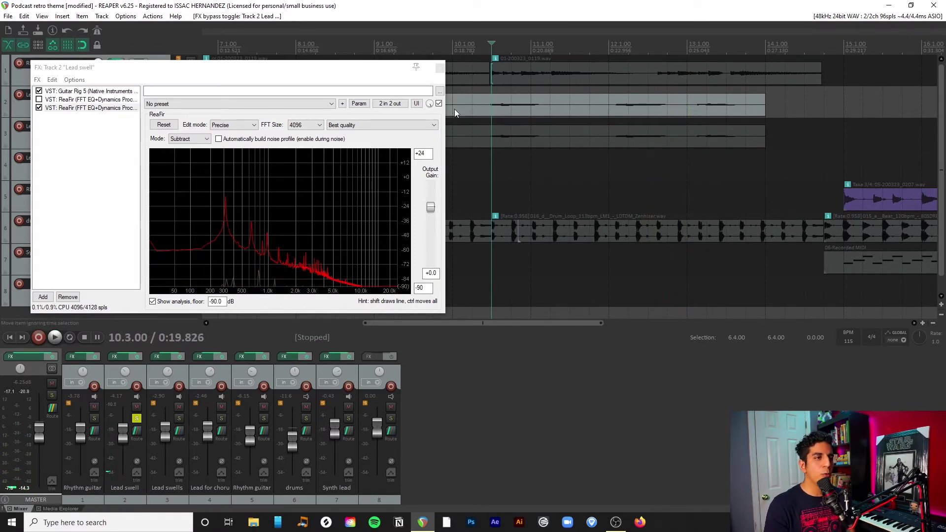
pyautogui.click(430, 103)
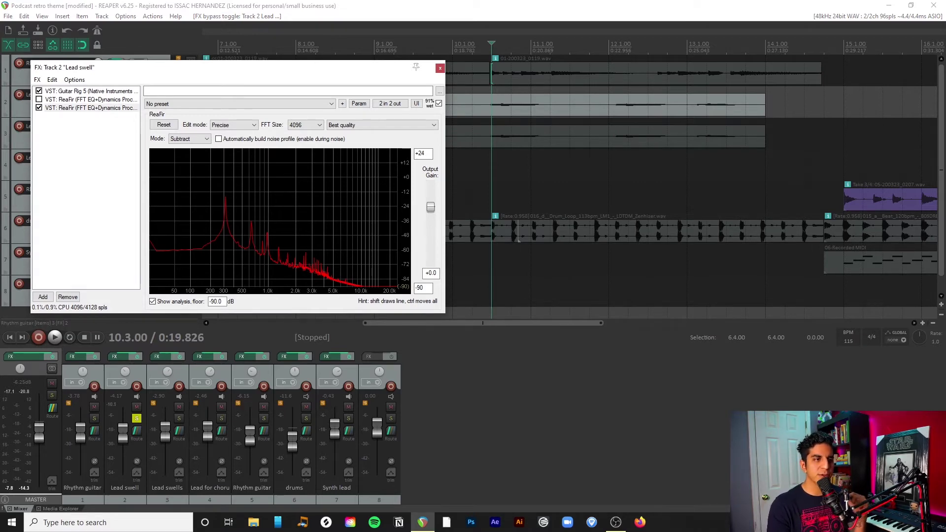
pyautogui.moveTo(429, 105); pyautogui.dragTo(431, 107)
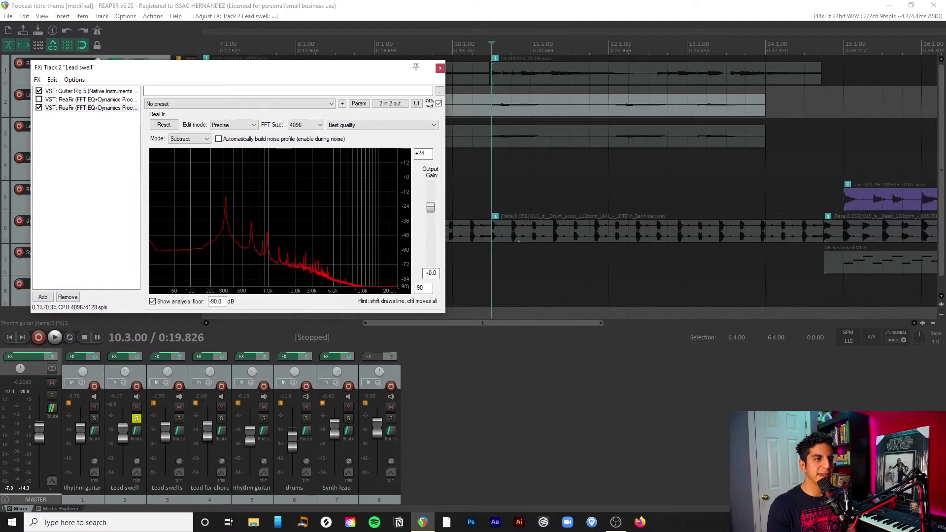
pyautogui.press('space')
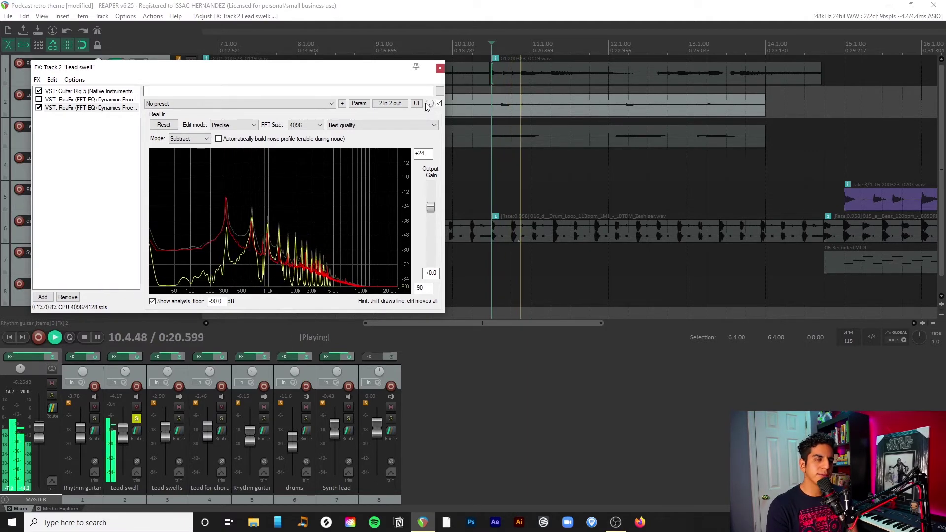
pyautogui.press('space')
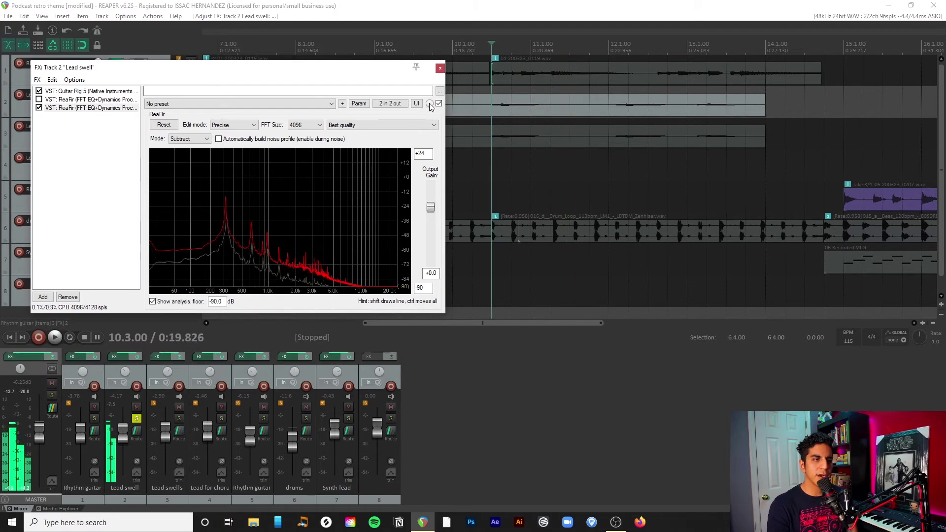
# Compare the ReaFir wet mix at 19% and 88% during playback to check the buzz
pyautogui.moveTo(430, 105); pyautogui.dragTo(429, 105)
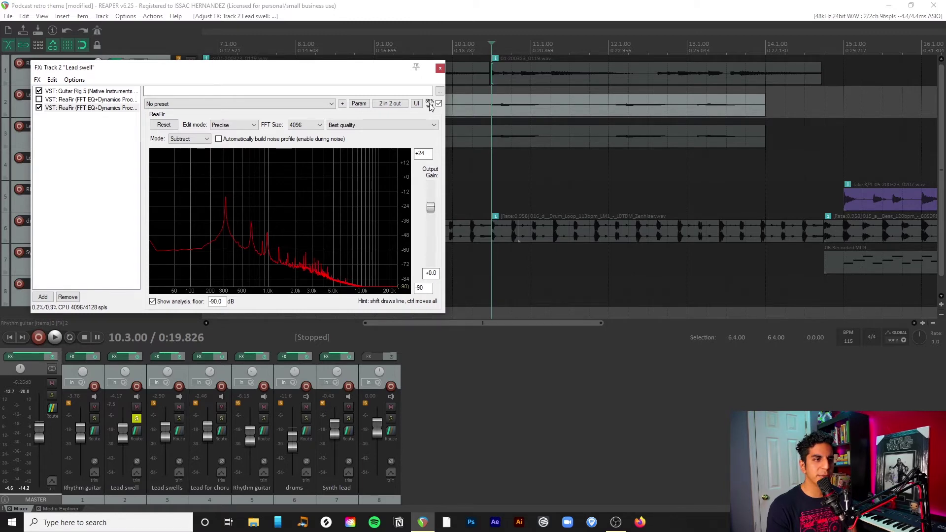
pyautogui.press('space')
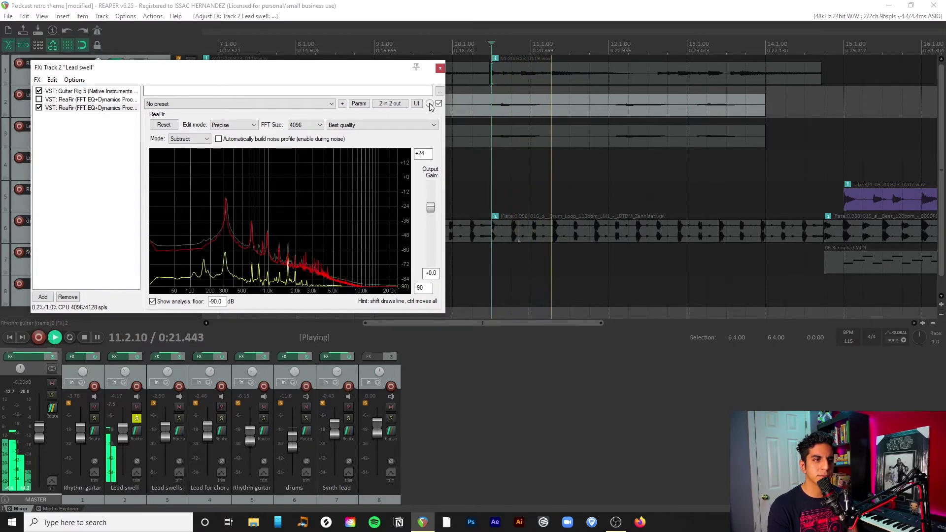
pyautogui.moveTo(430, 104); pyautogui.dragTo(430, 104)
pyautogui.press('space')
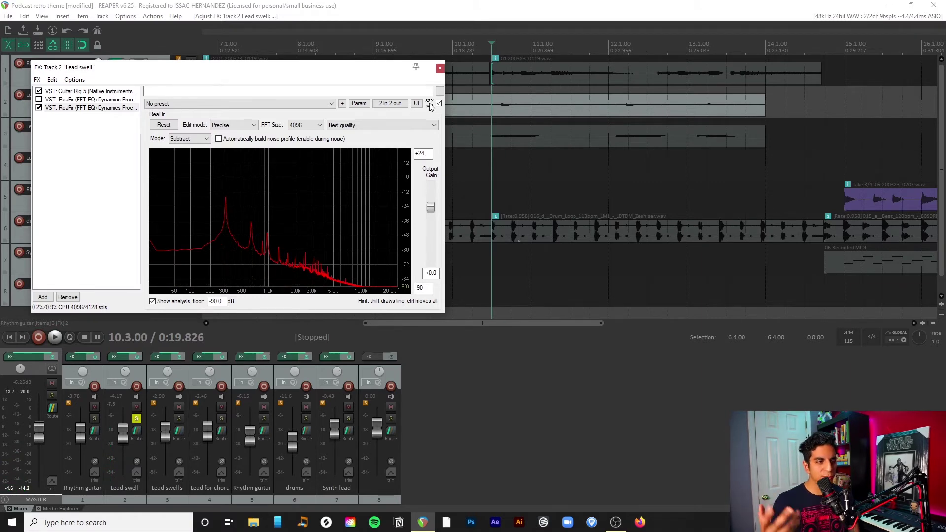
pyautogui.press('space')
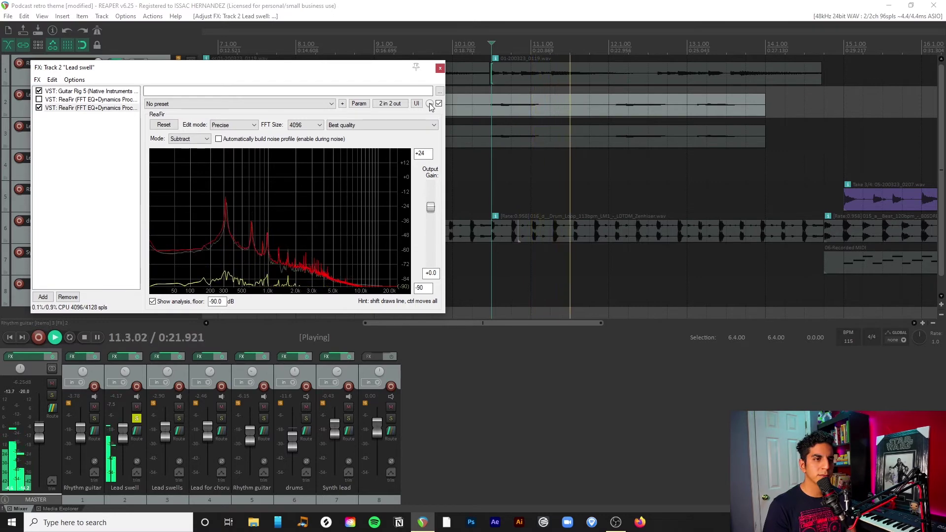
pyautogui.press('space')
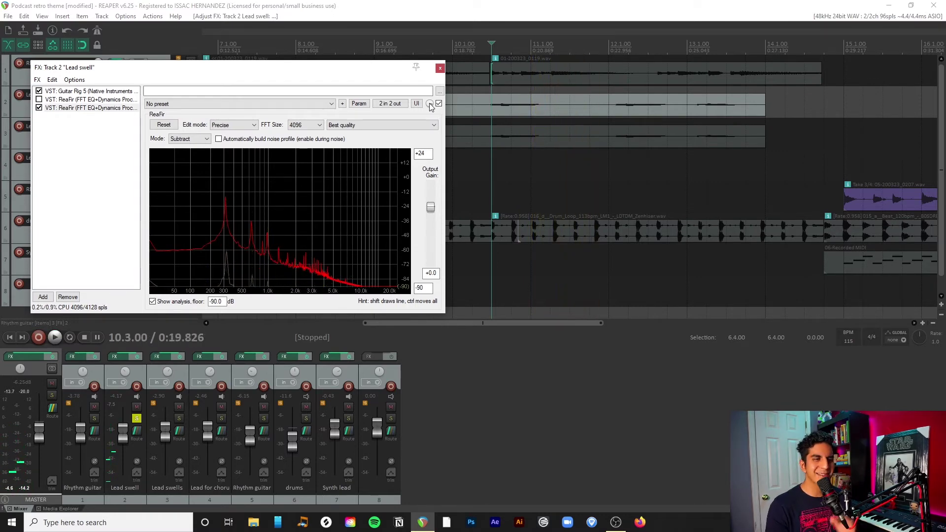
pyautogui.moveTo(429, 104)
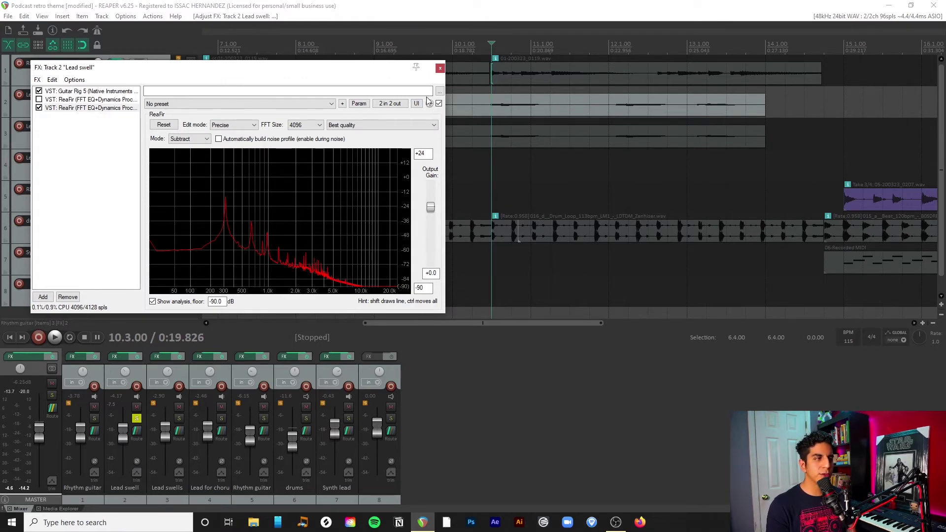
pyautogui.click(90, 93)
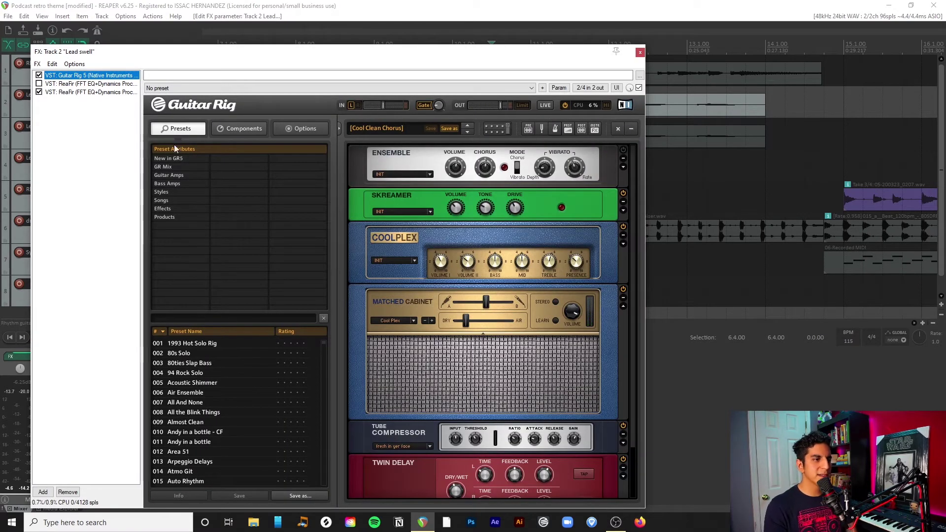
# Set the second ReaFir to 78% wet and audition the guitar with the new mix
pyautogui.click(95, 94)
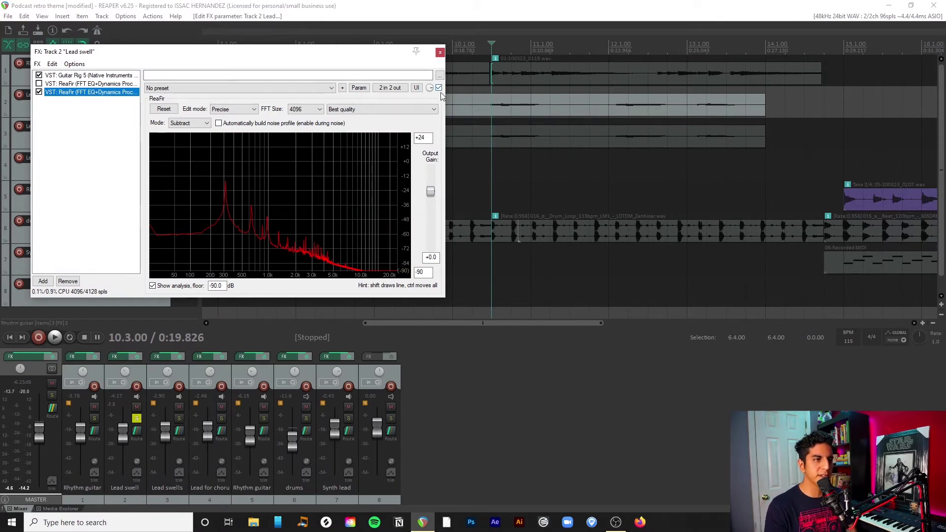
pyautogui.press('space')
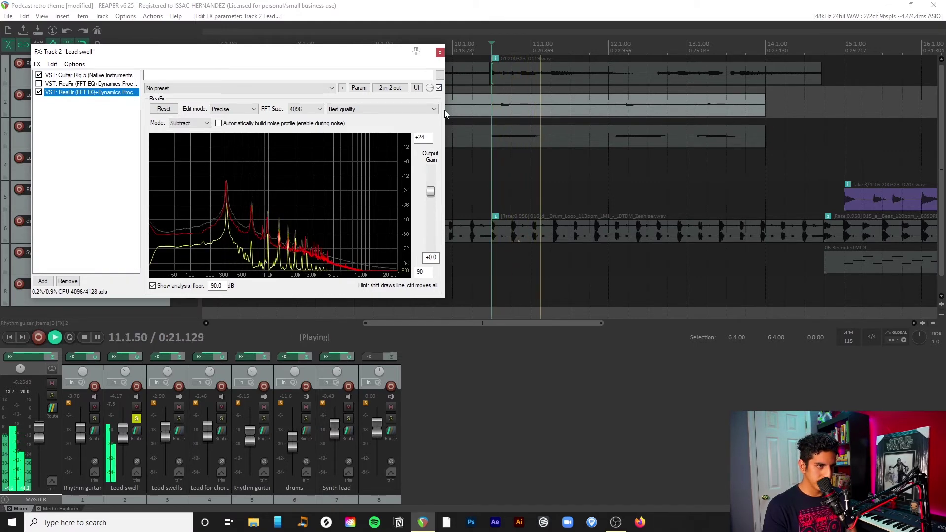
pyautogui.press('space')
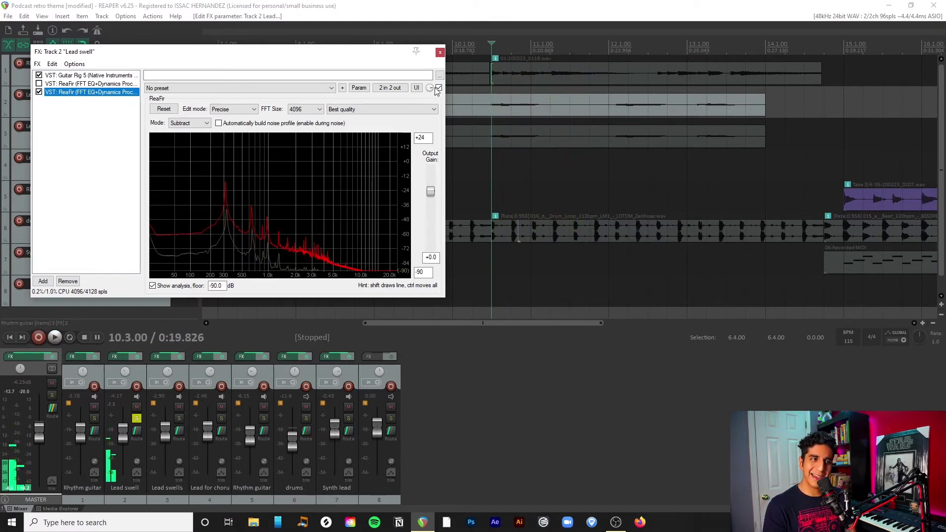
pyautogui.moveTo(433, 90); pyautogui.dragTo(433, 96)
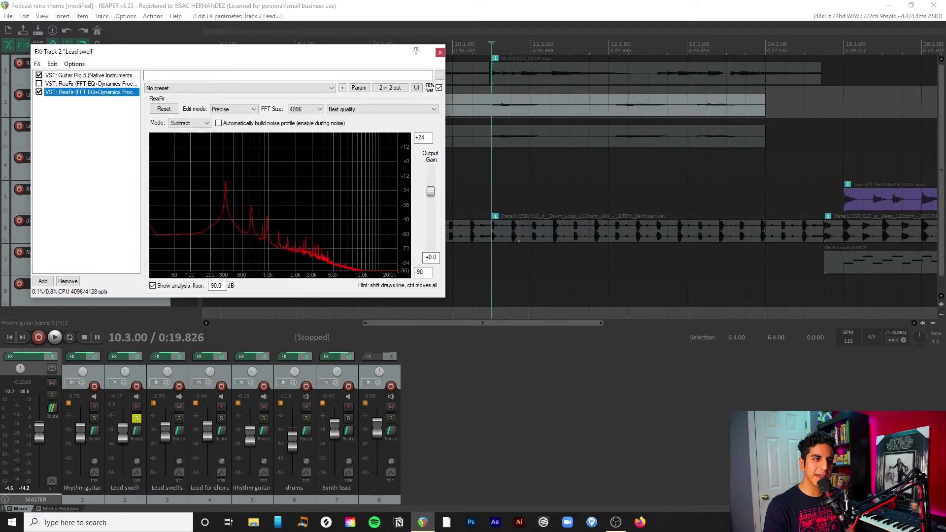
pyautogui.press('space')
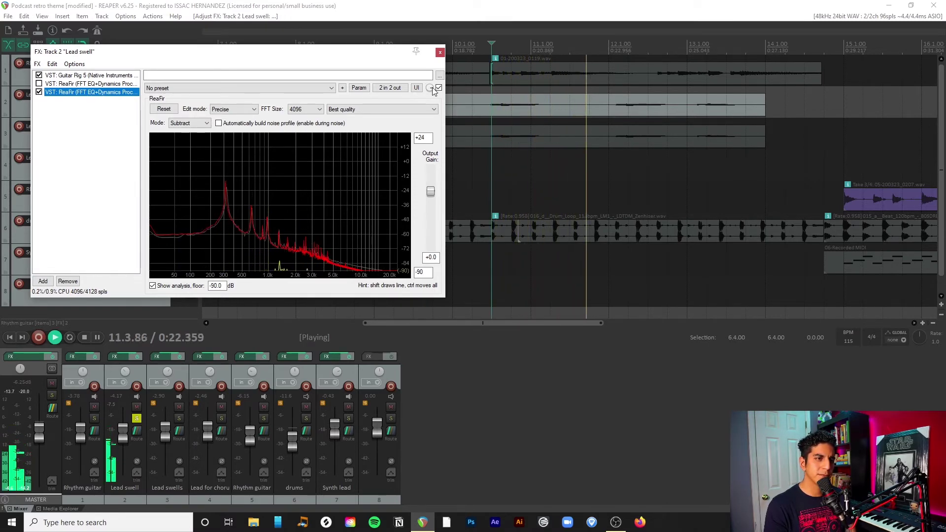
pyautogui.press('space')
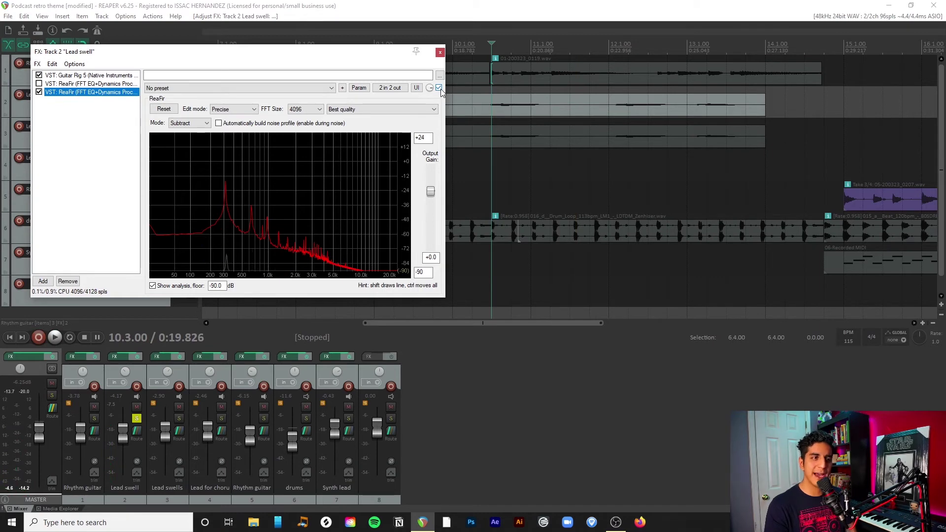
# Compare the guitar with the second ReaFir bypassed and enabled, then close the FX chain
pyautogui.click(439, 88)
pyautogui.press('space')
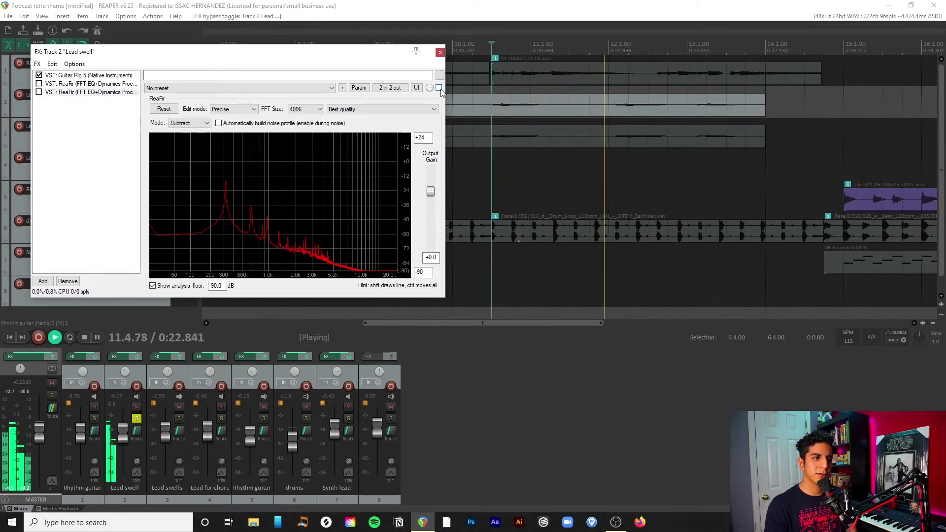
pyautogui.click(439, 88)
pyautogui.press('space')
pyautogui.press('space')
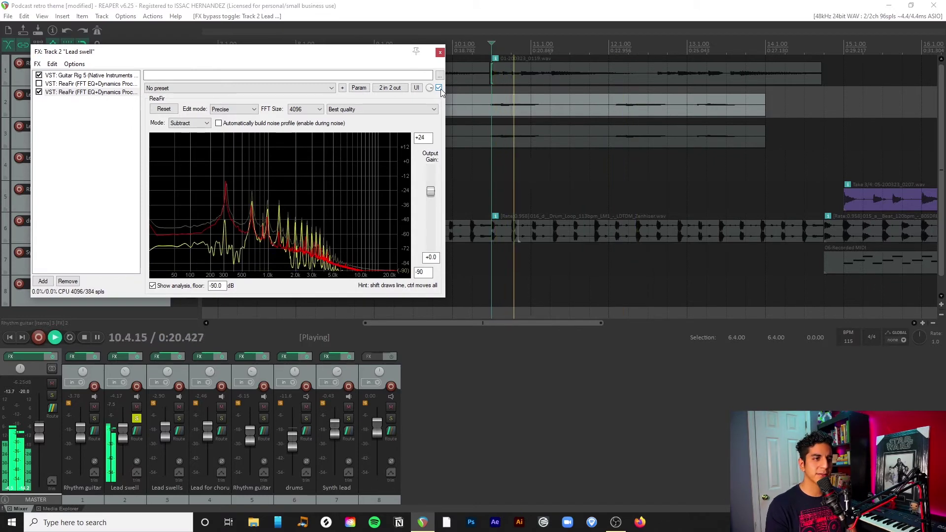
pyautogui.press('space')
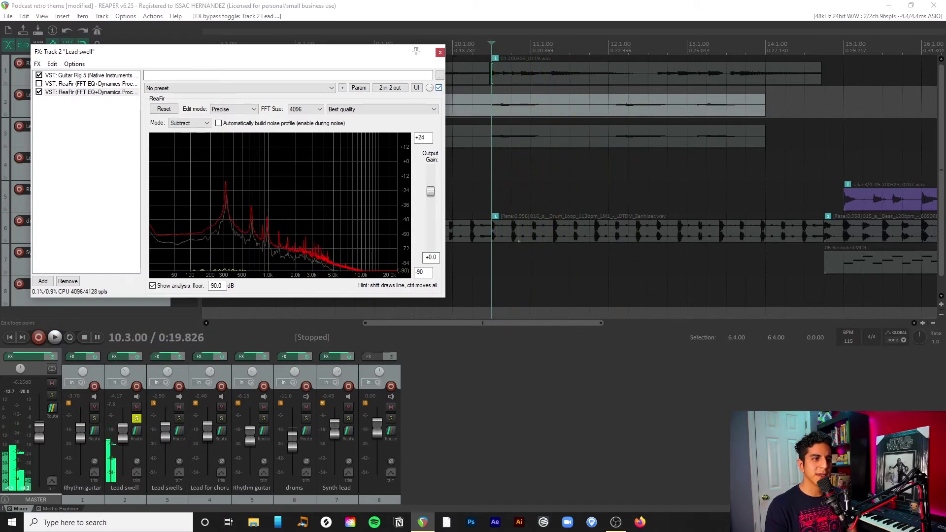
pyautogui.click(439, 52)
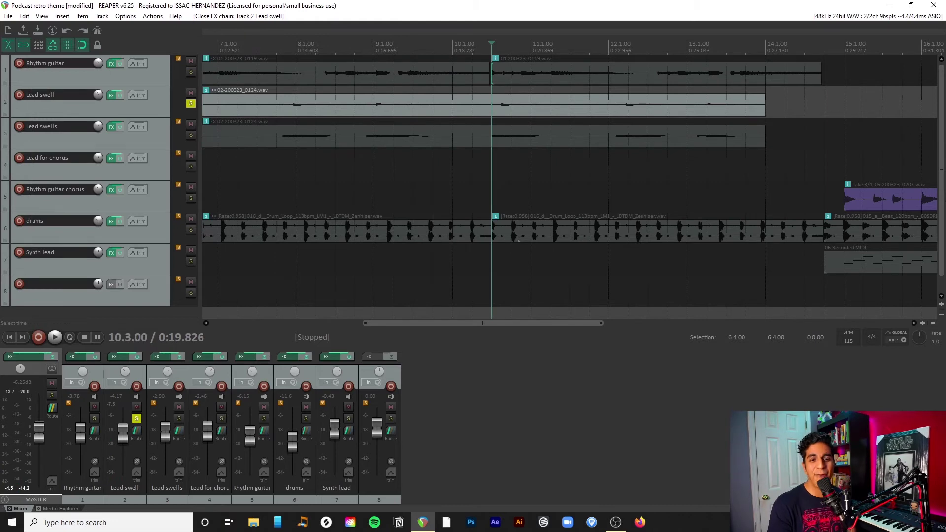
# Shrink the track heights once and zoom the timeline out three steps to show all clips
pyautogui.click(942, 315)
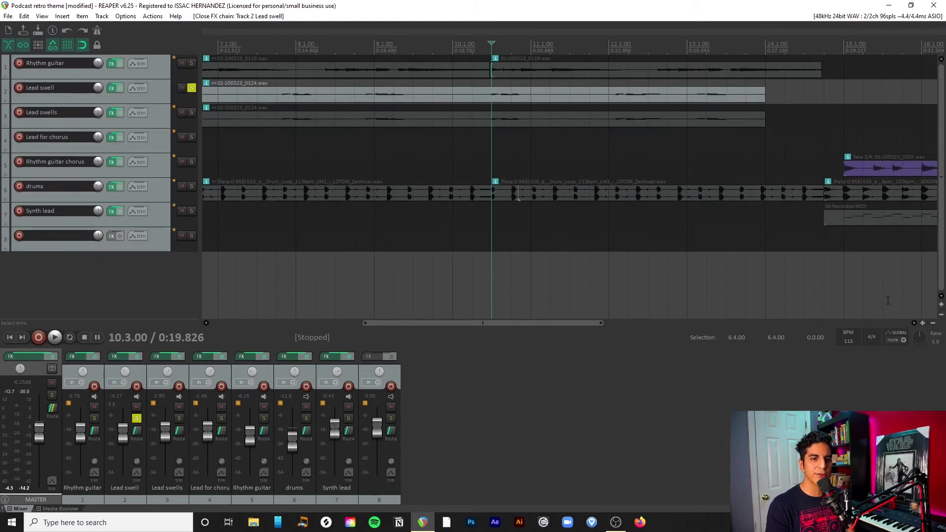
pyautogui.click(933, 323)
pyautogui.click(933, 323)
pyautogui.click(932, 323)
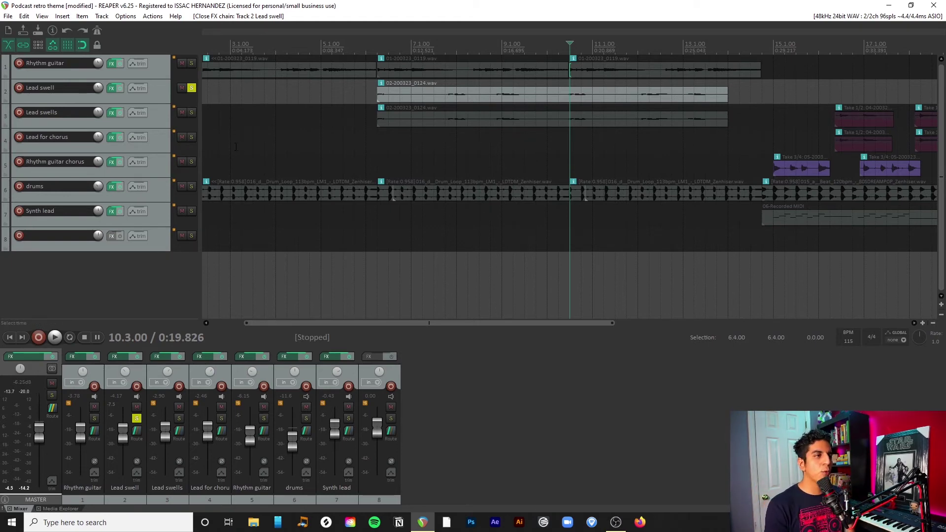
# Unsolo the Lead swell track and bypass its second ReaFir
pyautogui.click(191, 87)
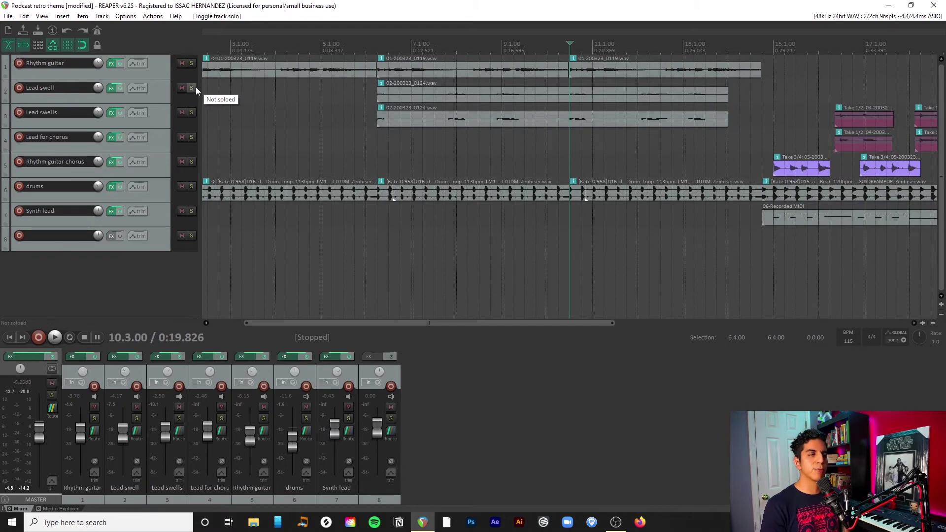
pyautogui.click(112, 88)
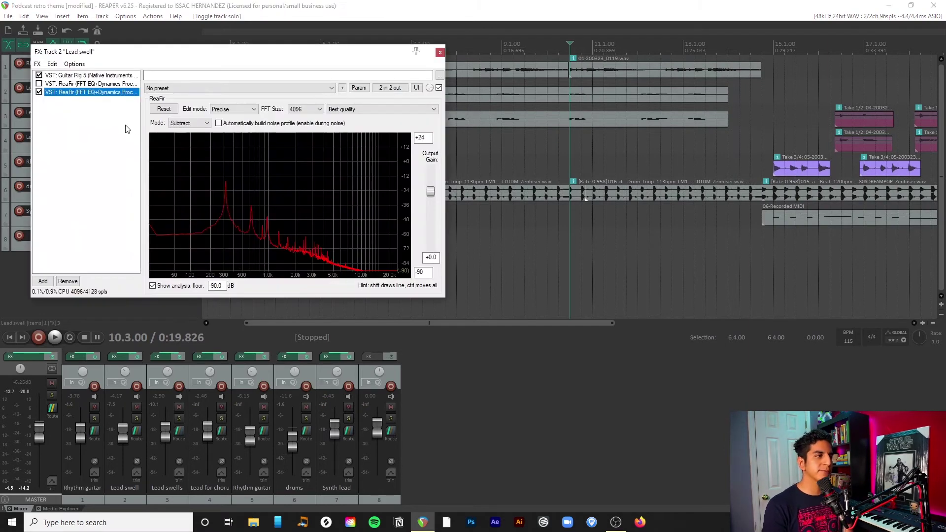
pyautogui.click(39, 92)
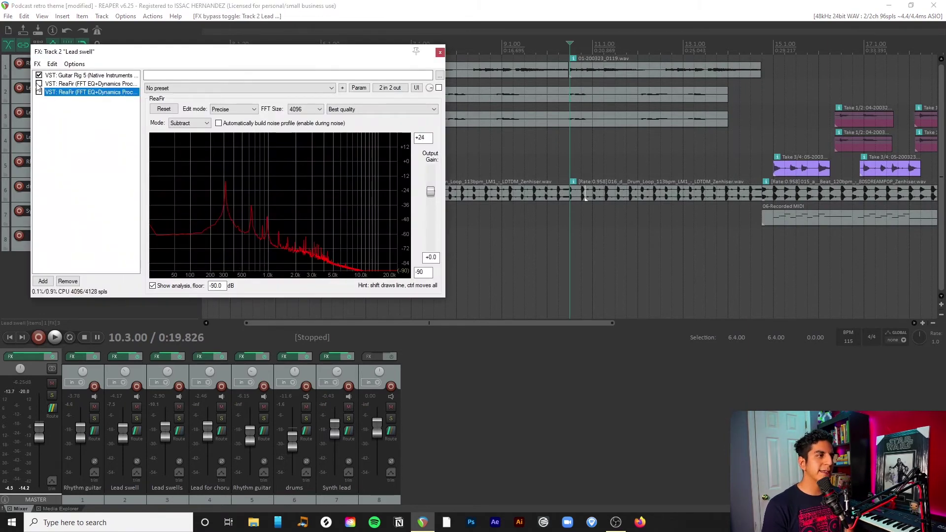
pyautogui.click(440, 52)
# Inspect the Lead swells effects chain, close it, and set the play position to bar 6.2
pyautogui.click(114, 112)
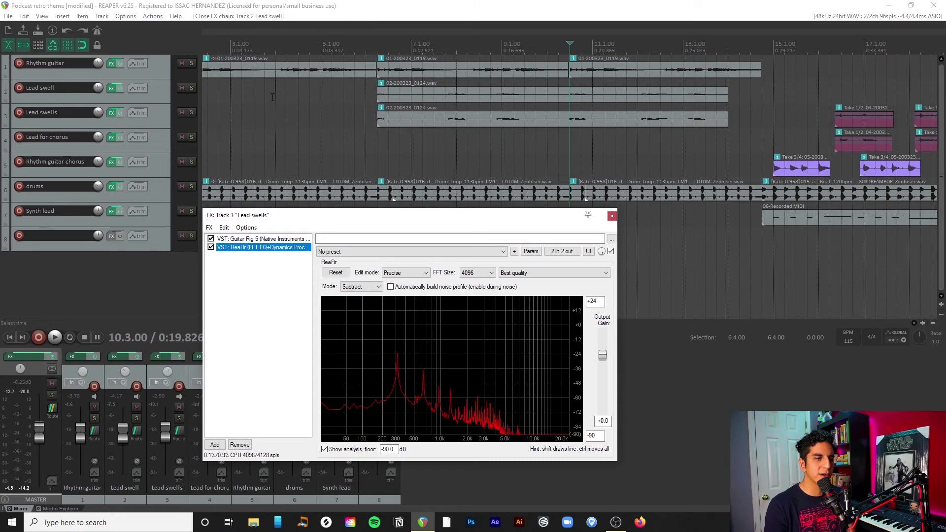
pyautogui.moveTo(490, 216); pyautogui.dragTo(441, 170)
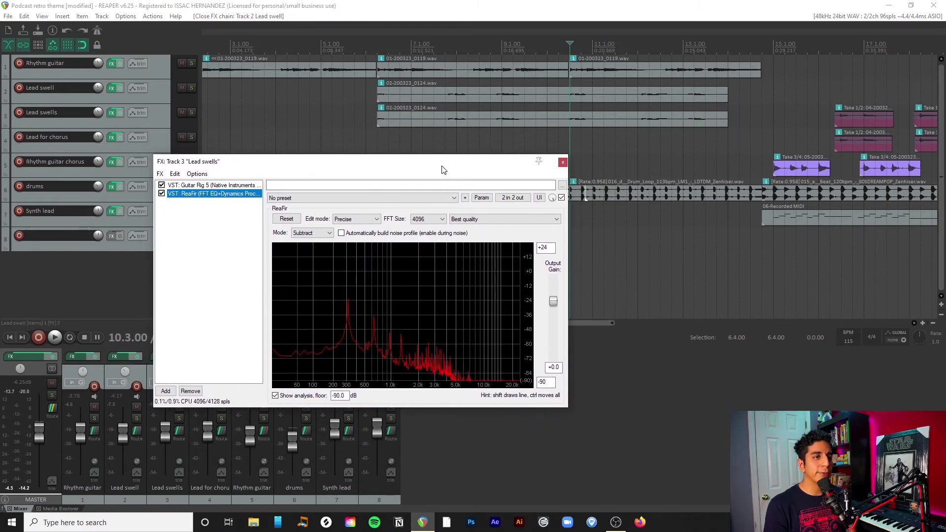
pyautogui.click(562, 162)
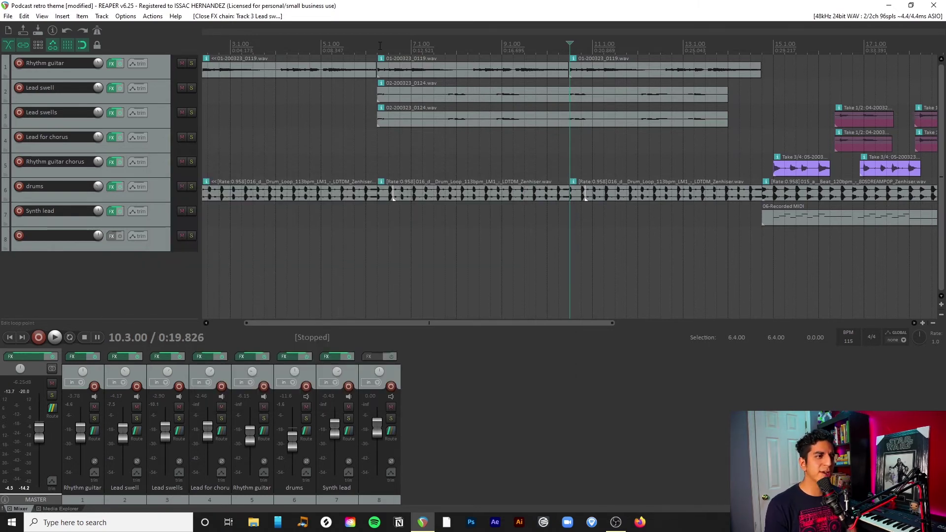
pyautogui.click(379, 45)
# Play from bar 6.2, toggle the Rhythm guitar FX off and on, check its chain, and replay
pyautogui.press('space')
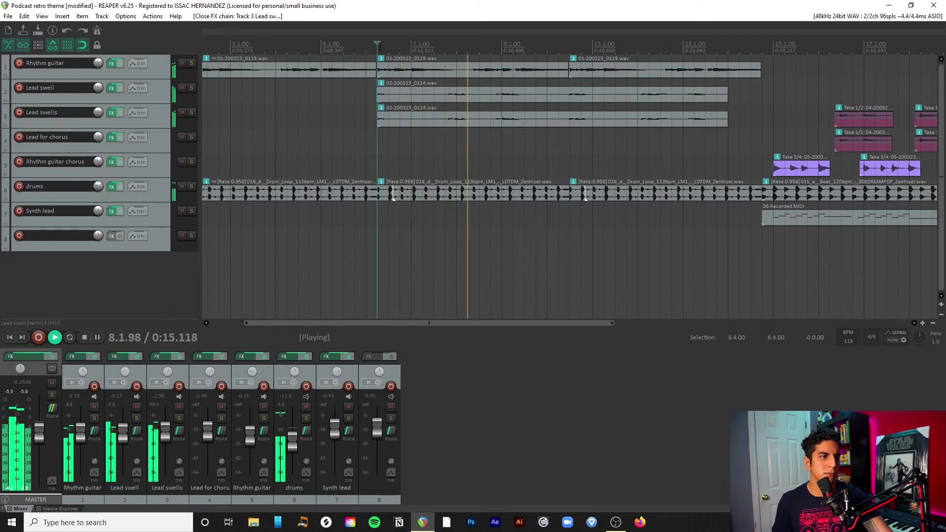
pyautogui.press('space')
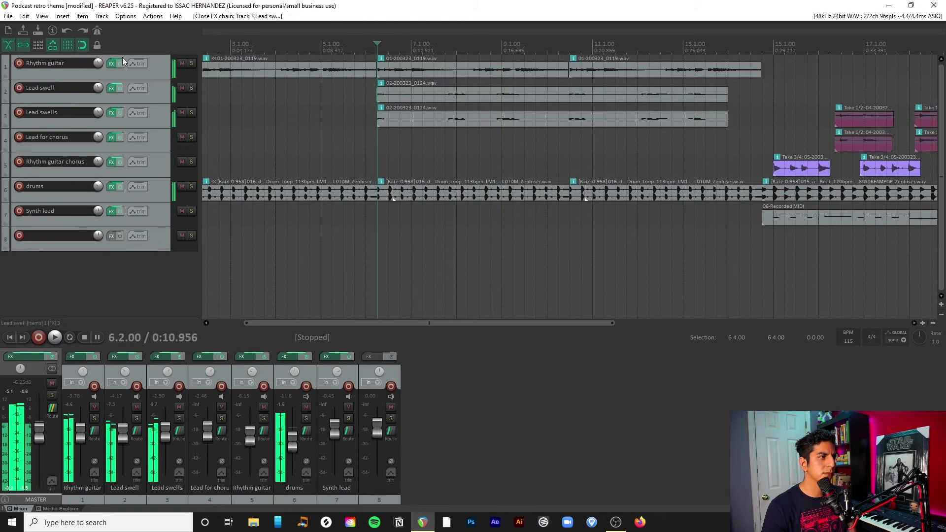
pyautogui.click(117, 62)
pyautogui.click(117, 62)
pyautogui.click(113, 65)
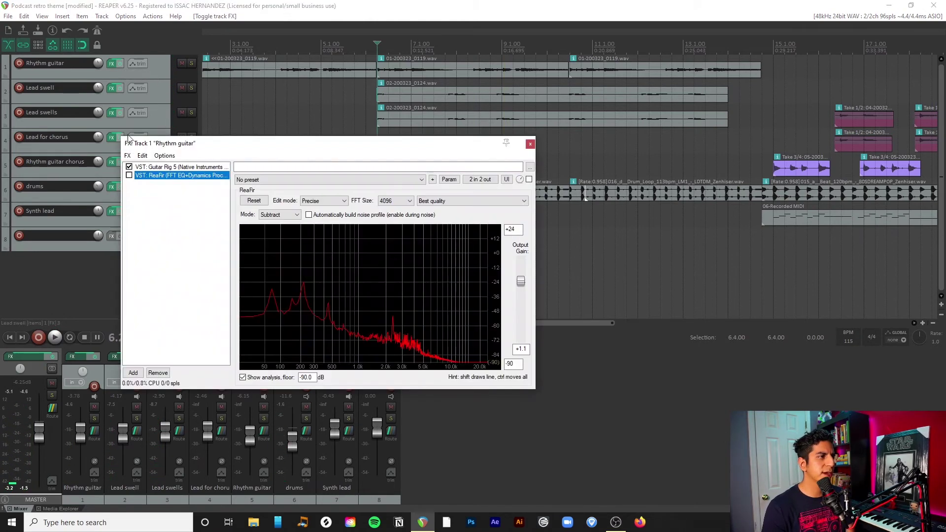
pyautogui.click(530, 143)
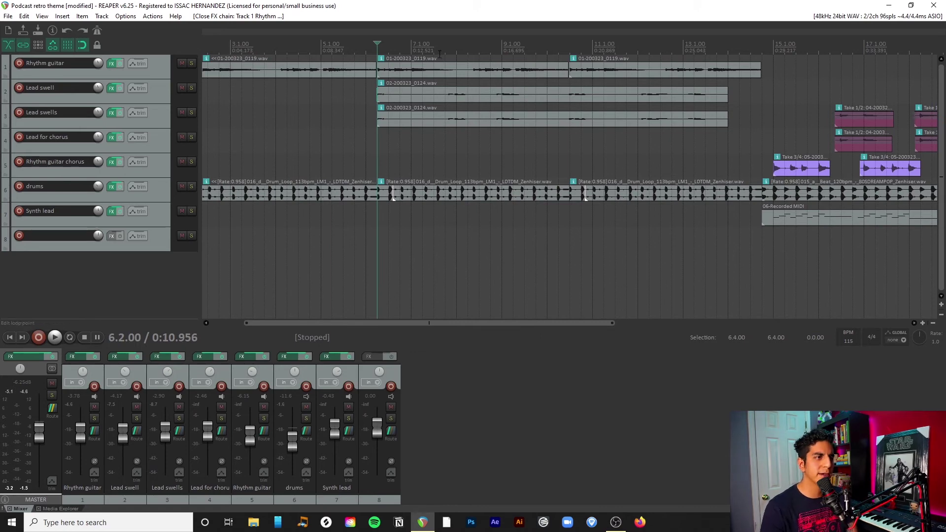
pyautogui.press('space')
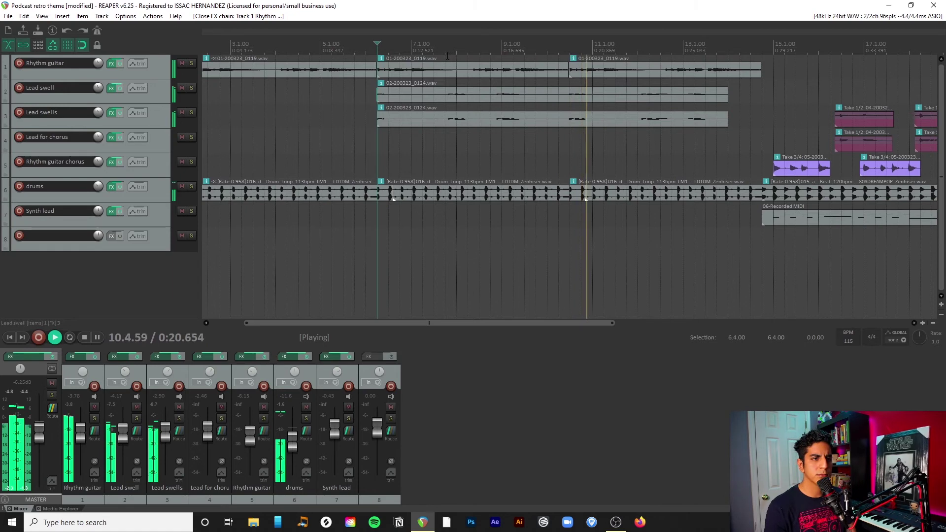
# Stop playback and zoom the timeline out twice to show the whole song
pyautogui.press('space')
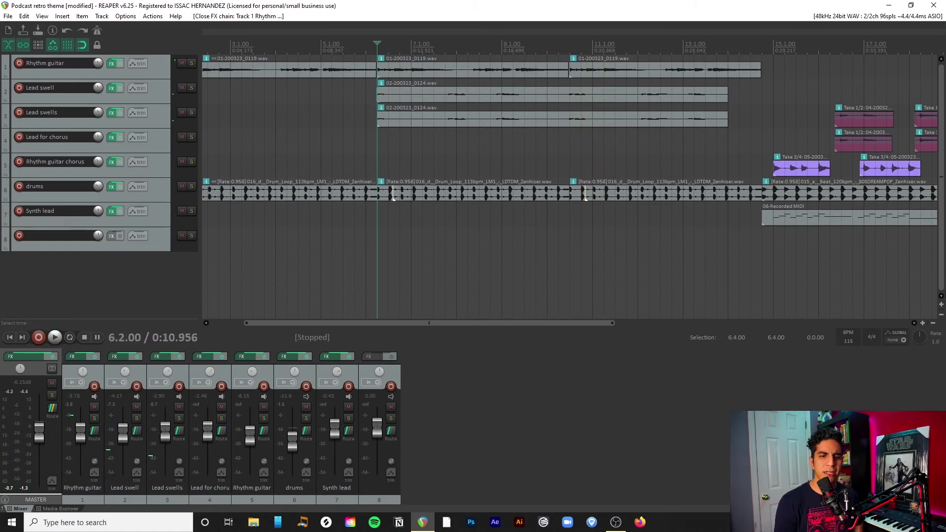
pyautogui.click(933, 323)
pyautogui.click(933, 323)
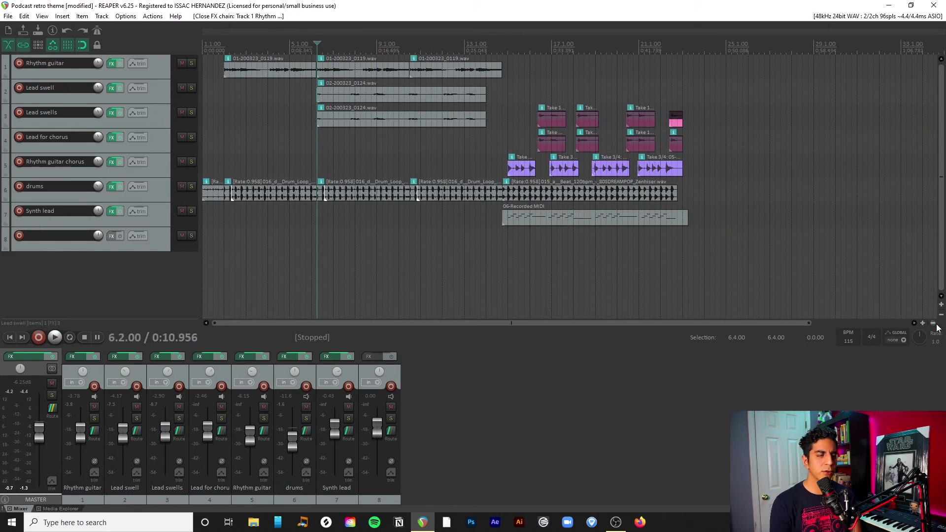